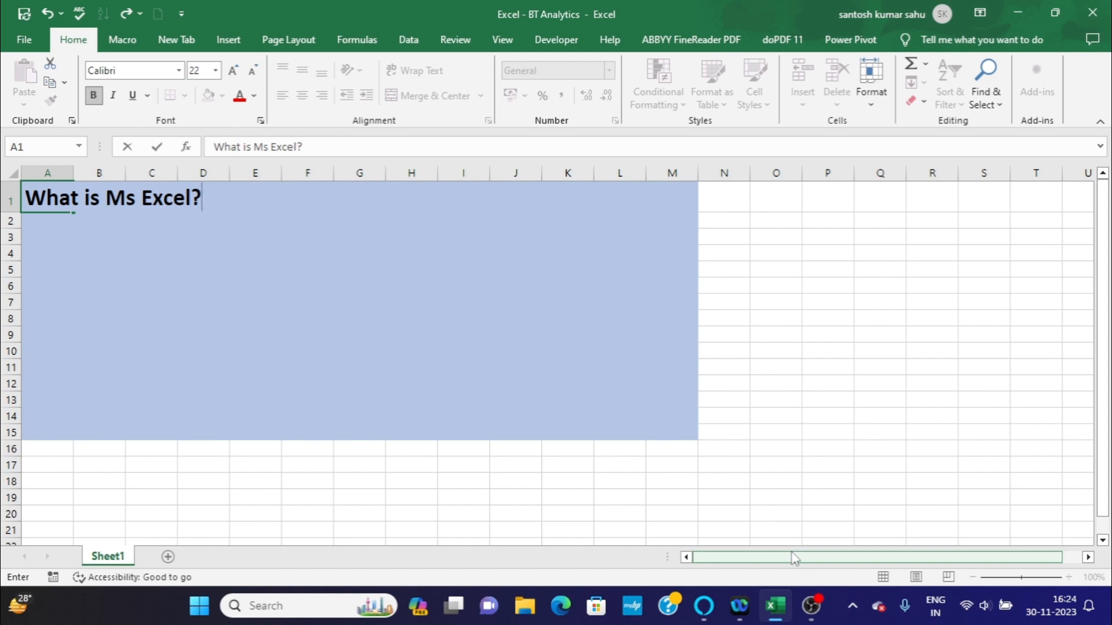
Confirm the title in A1 and enter "Ms excel is the 1st business intelligence tool." in cell A2.
{"action": "key", "text": "Return"}
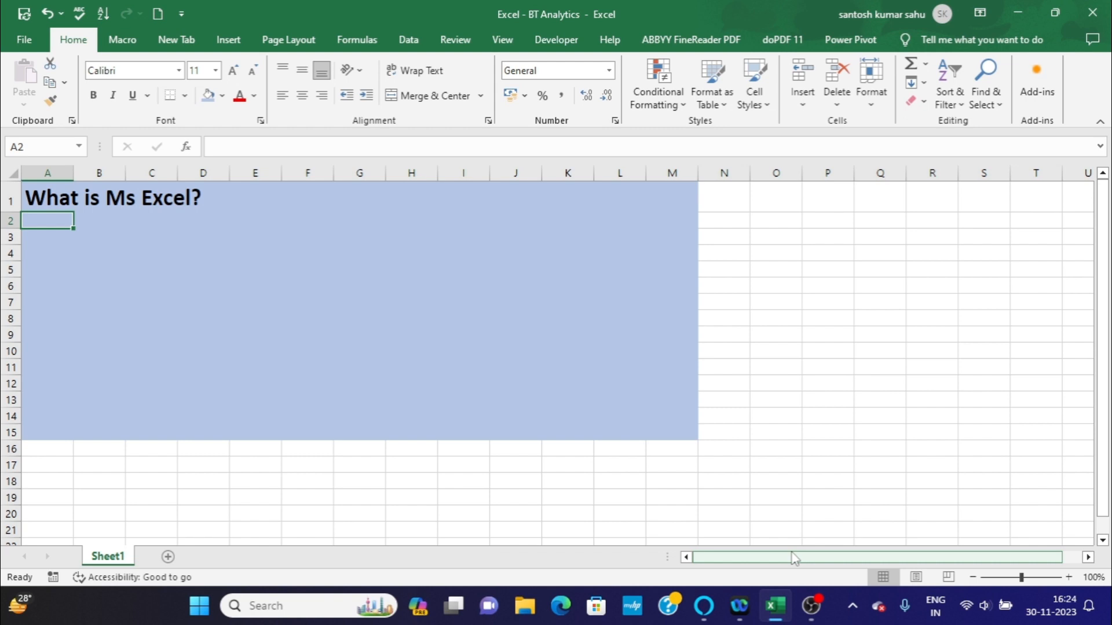
{"action": "type", "text": "Ms "}
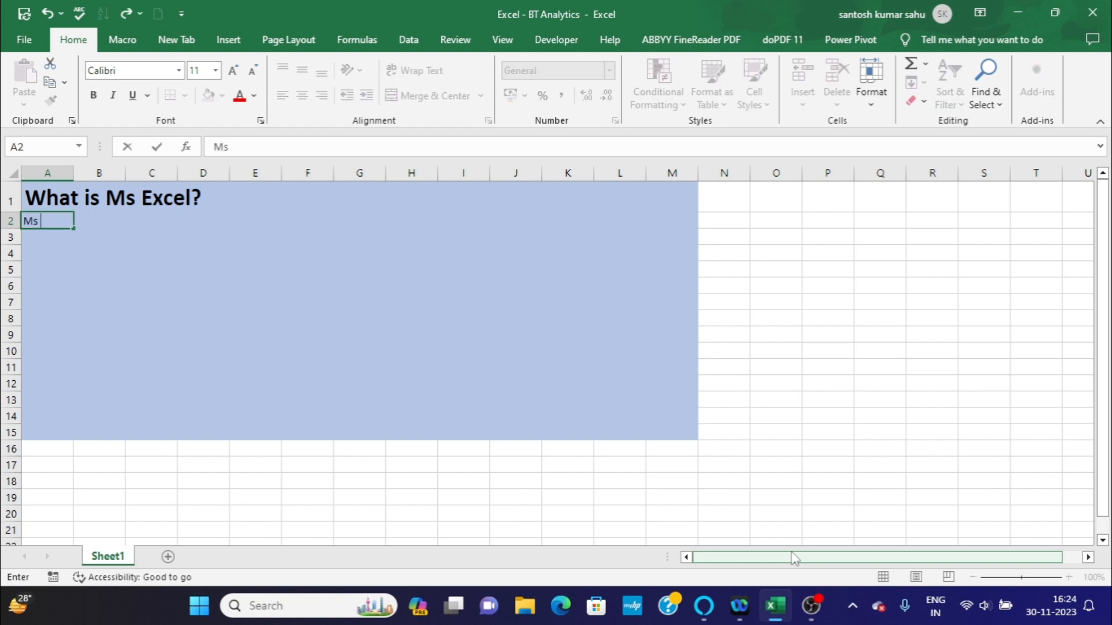
{"action": "type", "text": "excel is the "}
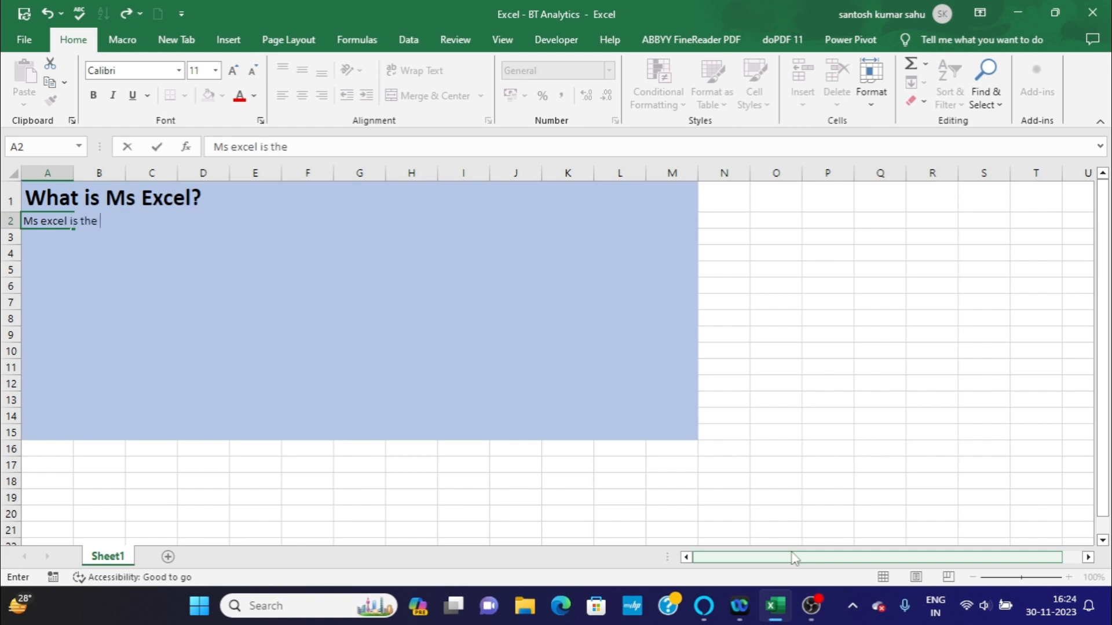
{"action": "type", "text": "1st "}
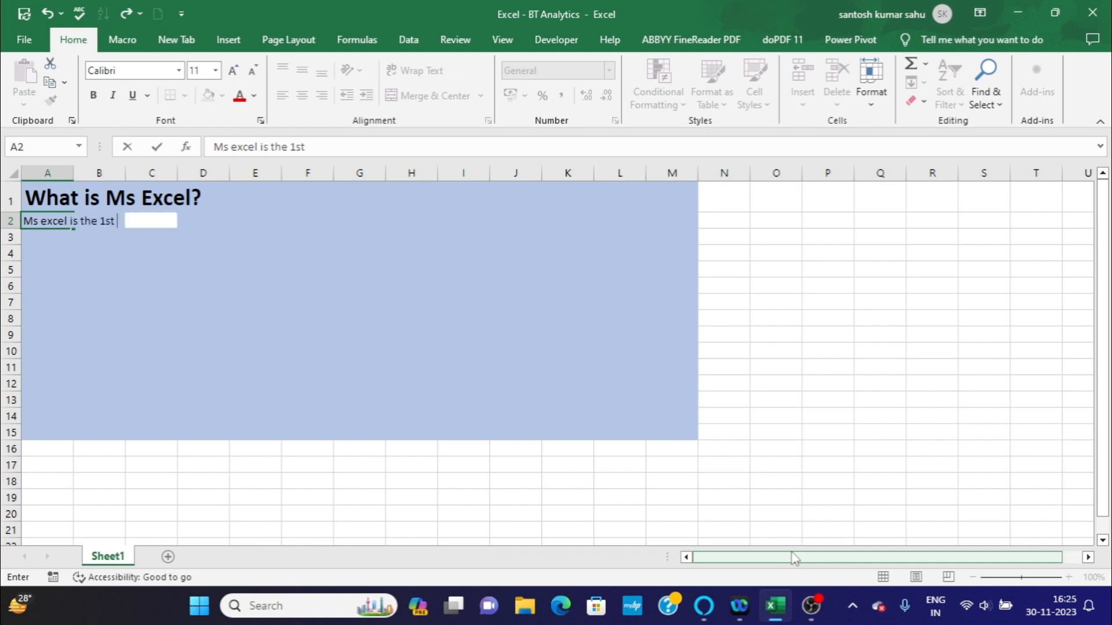
{"action": "type", "text": "business"}
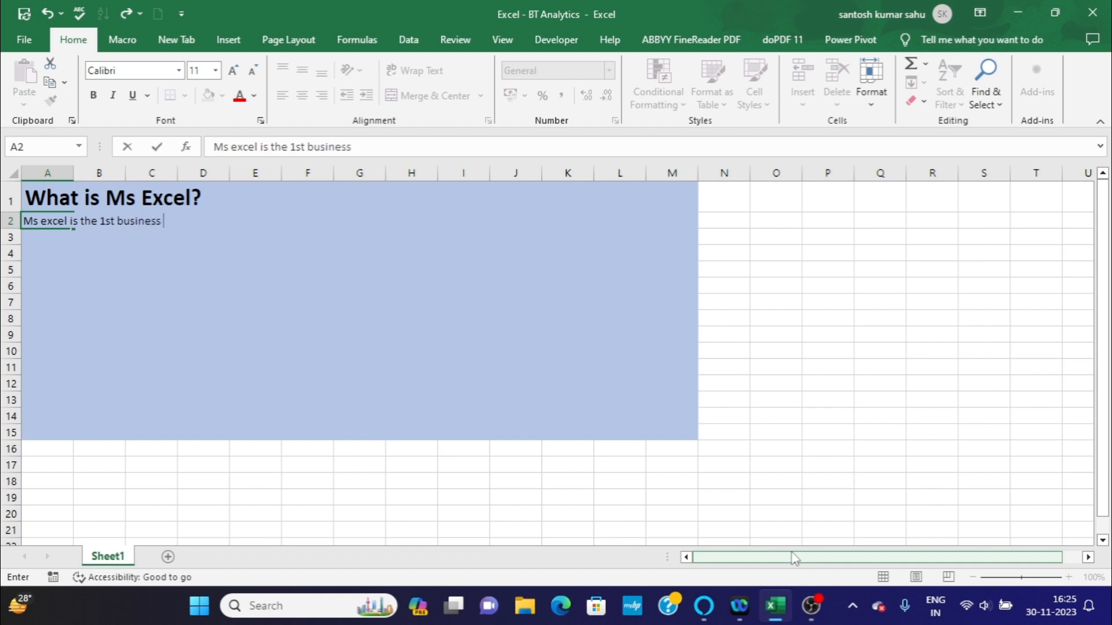
{"action": "type", "text": " intellige"}
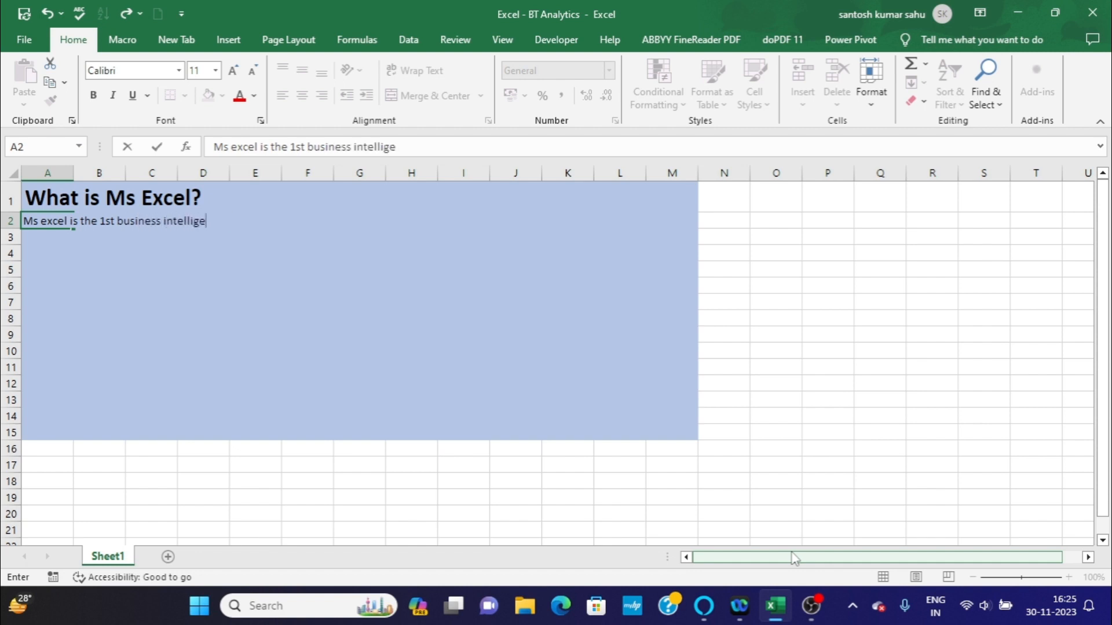
{"action": "type", "text": "nce tool."}
{"action": "key", "text": "Return"}
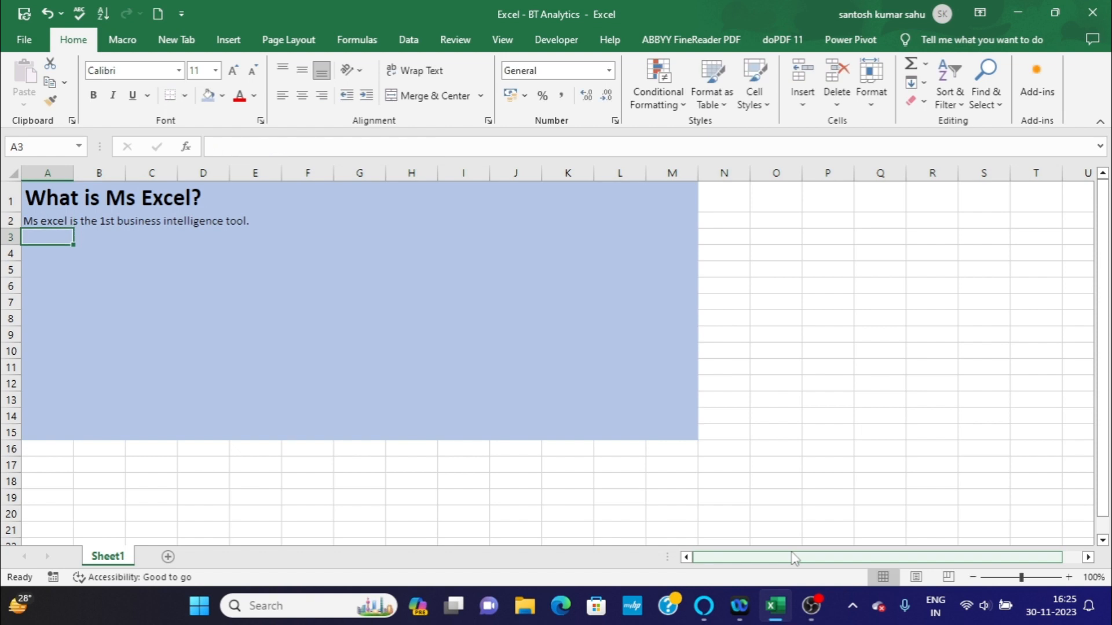
In cell A3, enter "It is an electronic spreadsheet program that is used to record,calculate and analyse the data.".
{"action": "type", "text": "It i"}
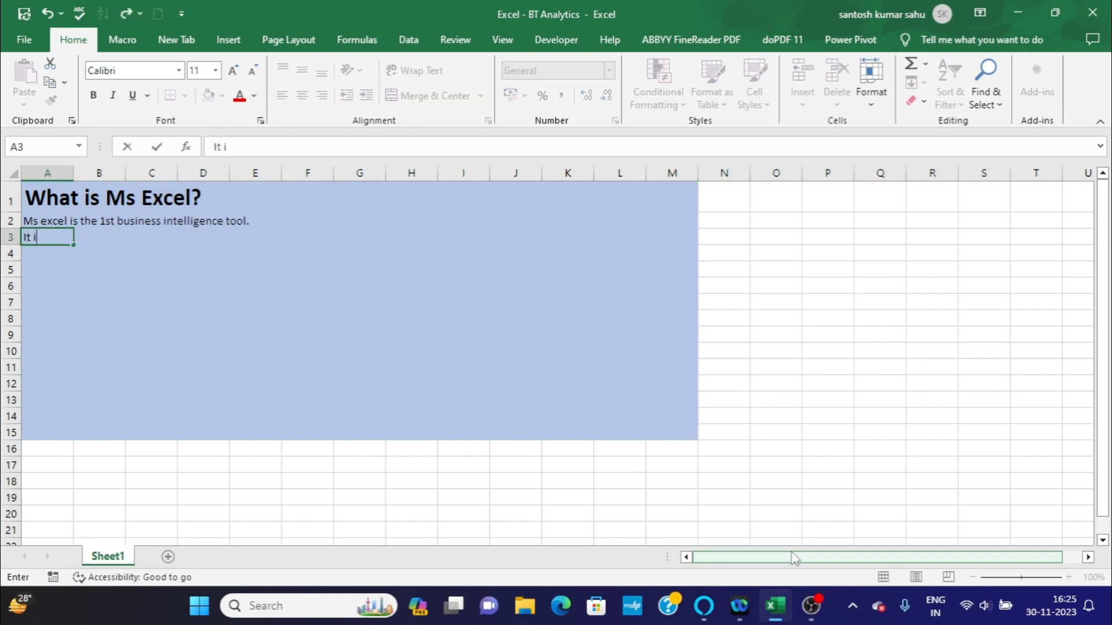
{"action": "type", "text": "s an electr"}
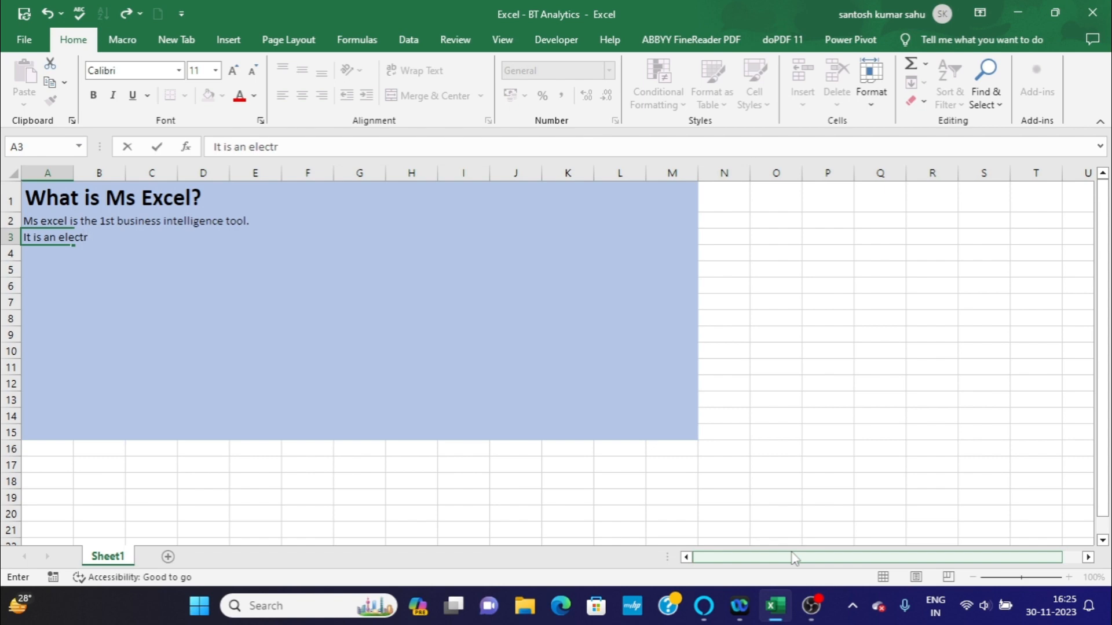
{"action": "type", "text": "onic spred"}
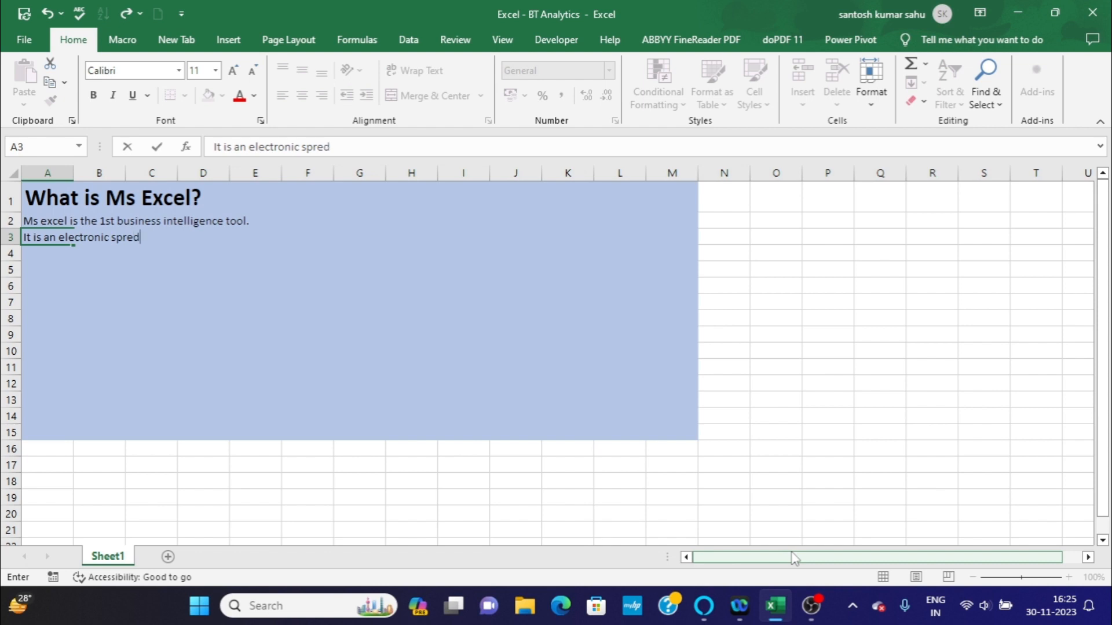
{"action": "key", "text": "BackSpace"}
{"action": "type", "text": "adsheet prog"}
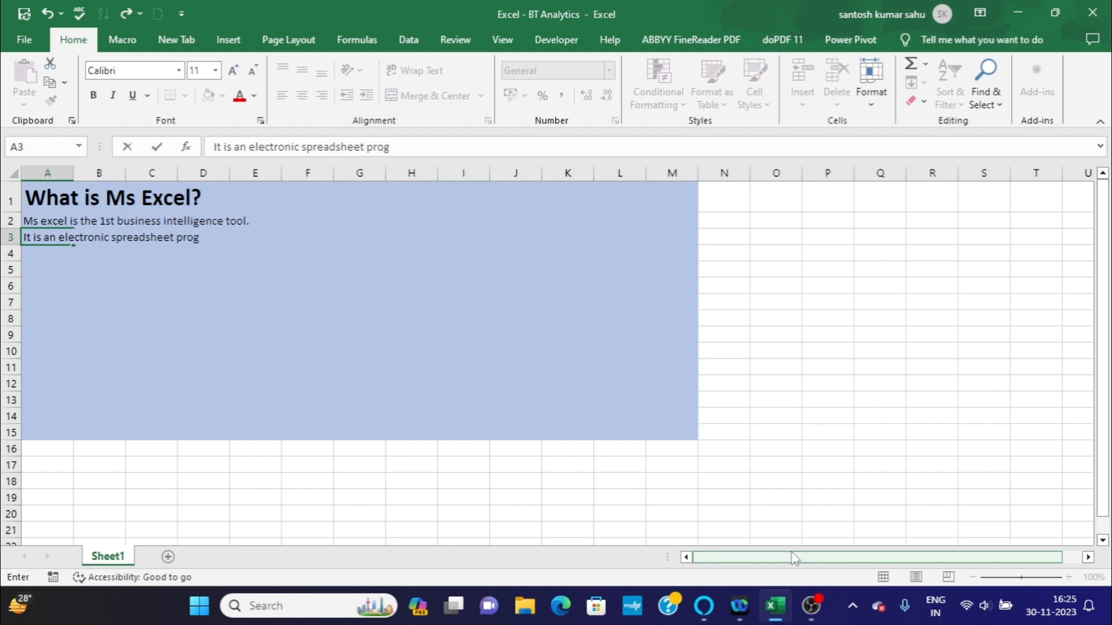
{"action": "type", "text": "ram tghat"}
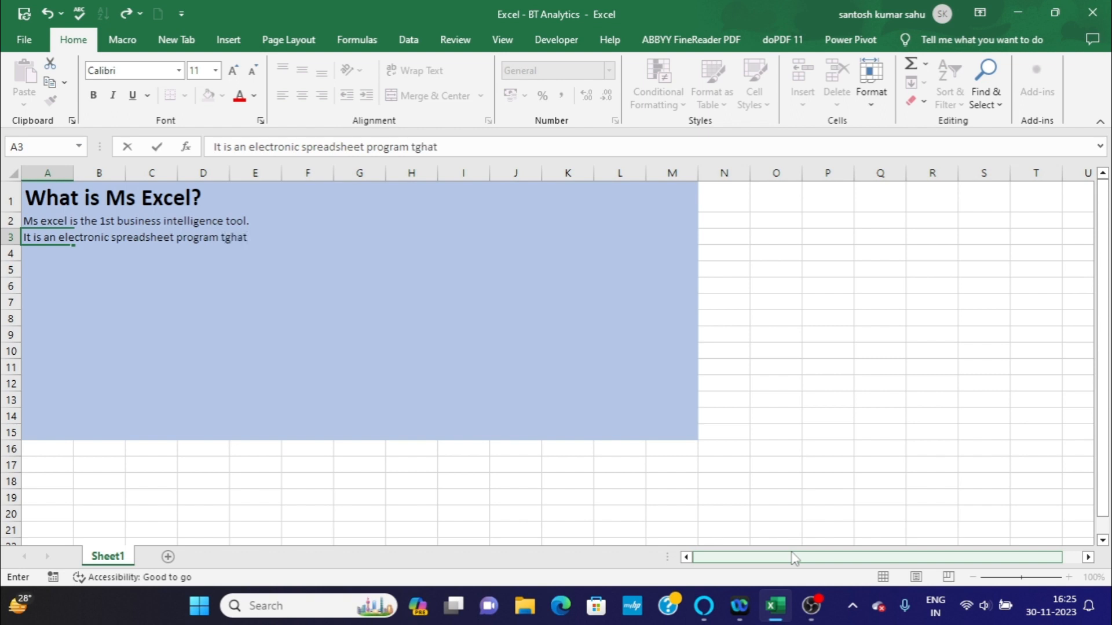
{"action": "key", "text": "BackSpace"}
{"action": "key", "text": "BackSpace"}
{"action": "key", "text": "BackSpace"}
{"action": "key", "text": "BackSpace"}
{"action": "type", "text": "hat is used to "}
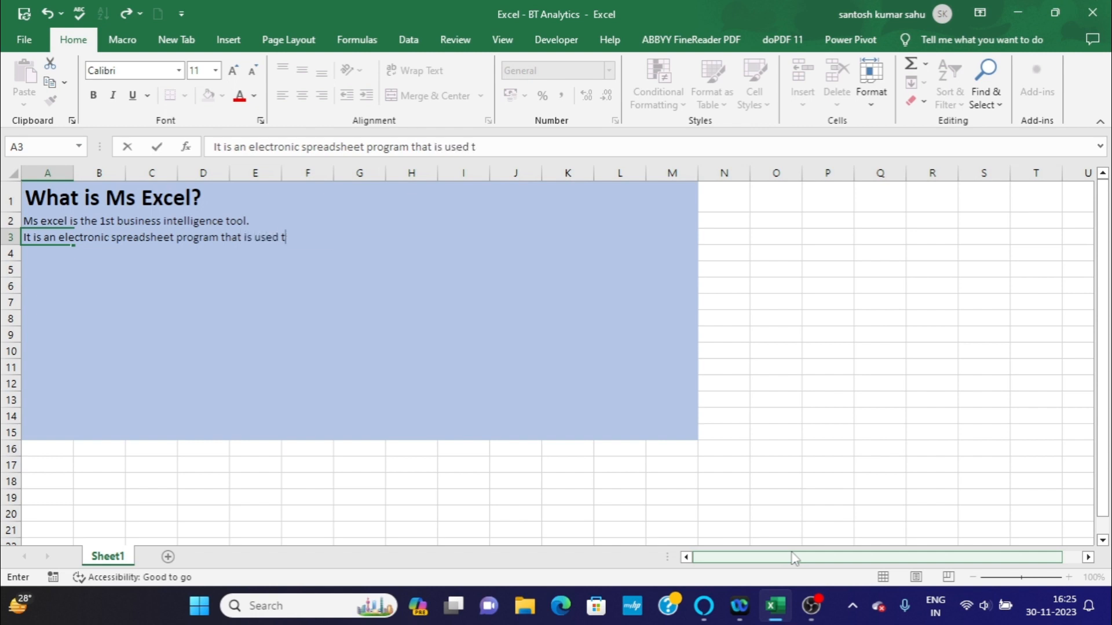
{"action": "type", "text": "record,c"}
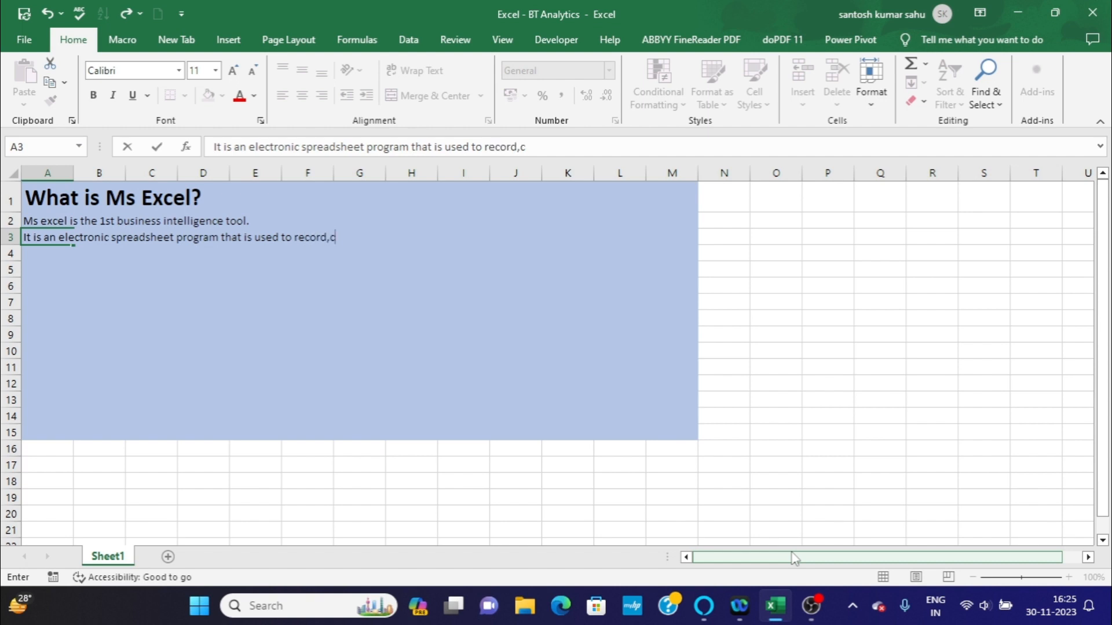
{"action": "type", "text": "alculate a"}
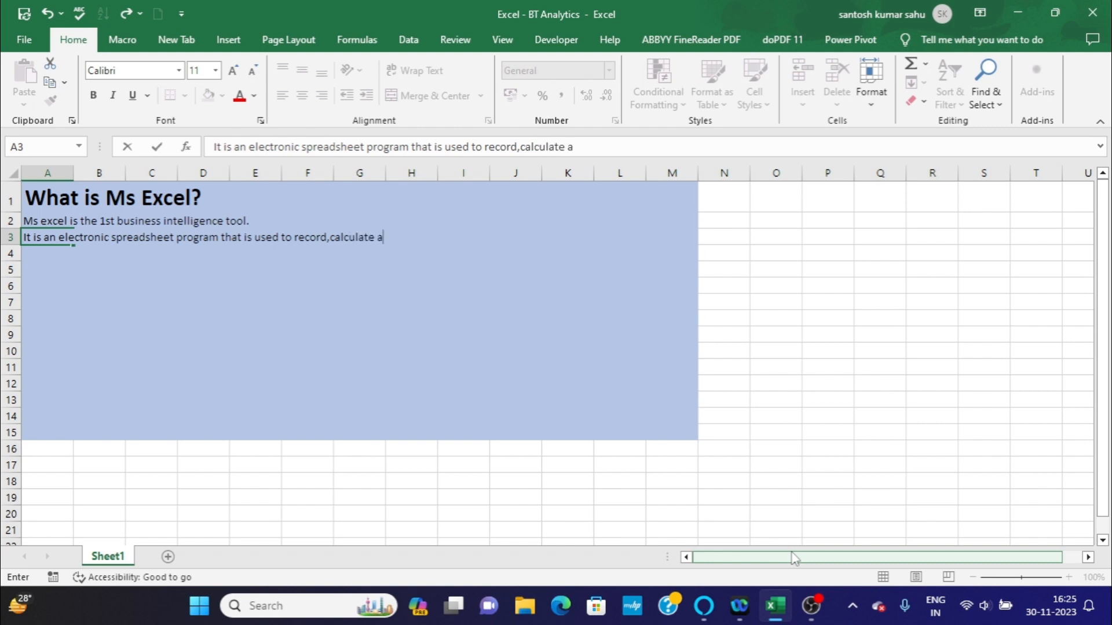
{"action": "type", "text": "nd analyse the data"}
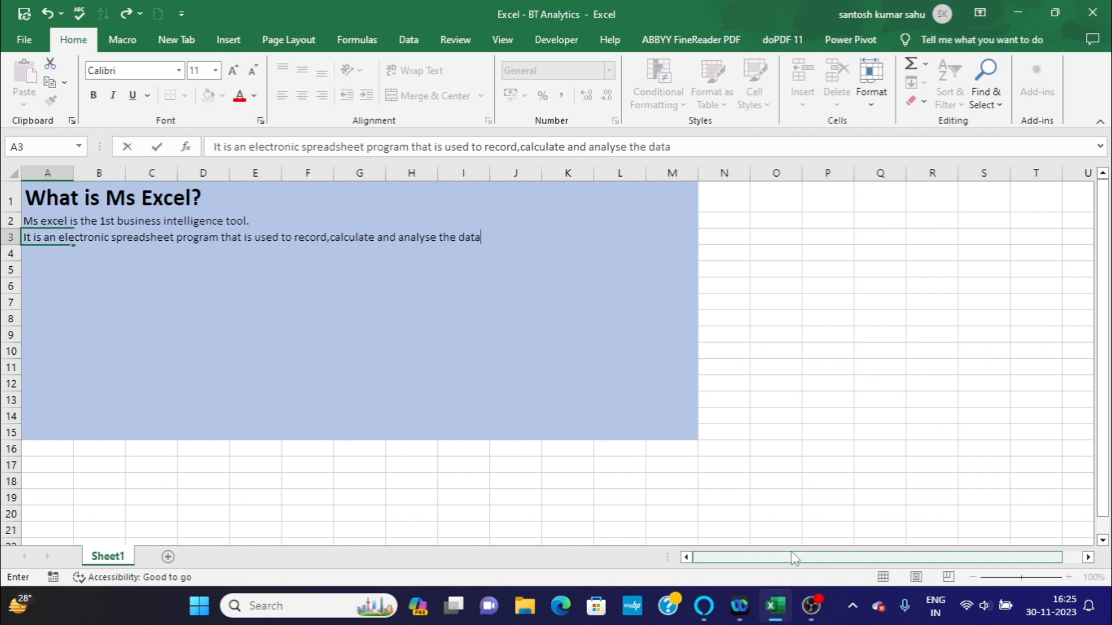
{"action": "type", "text": "."}
{"action": "key", "text": "Return"}
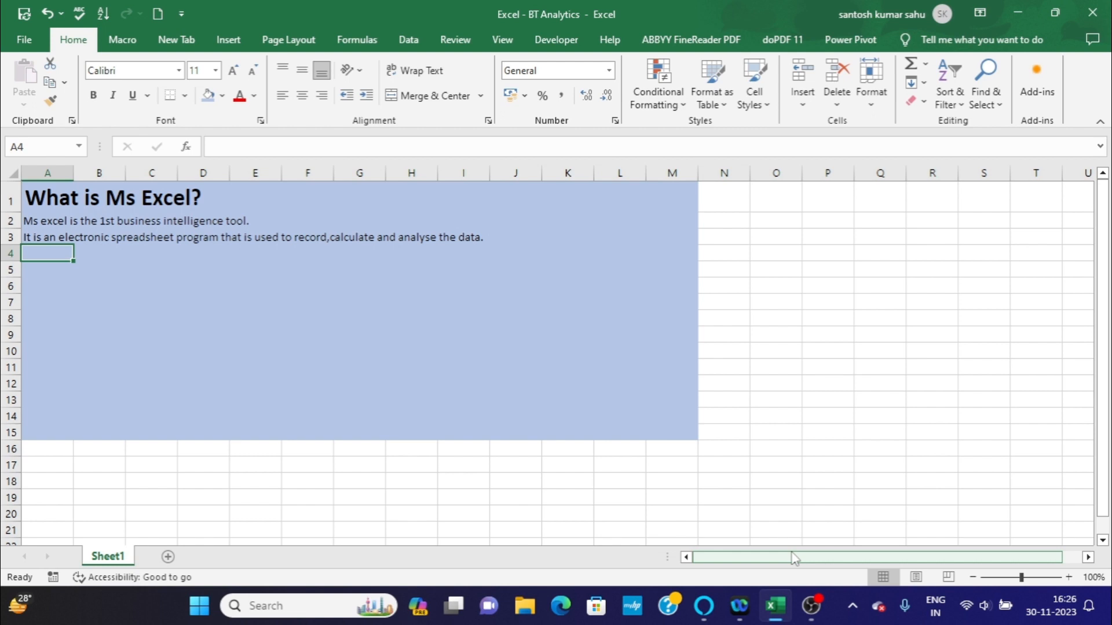
In cell A4, enter "Professionals use this bi tool to gather data , make it meaningful information which helps to make better business decissions.".
{"action": "type", "text": "Pro"}
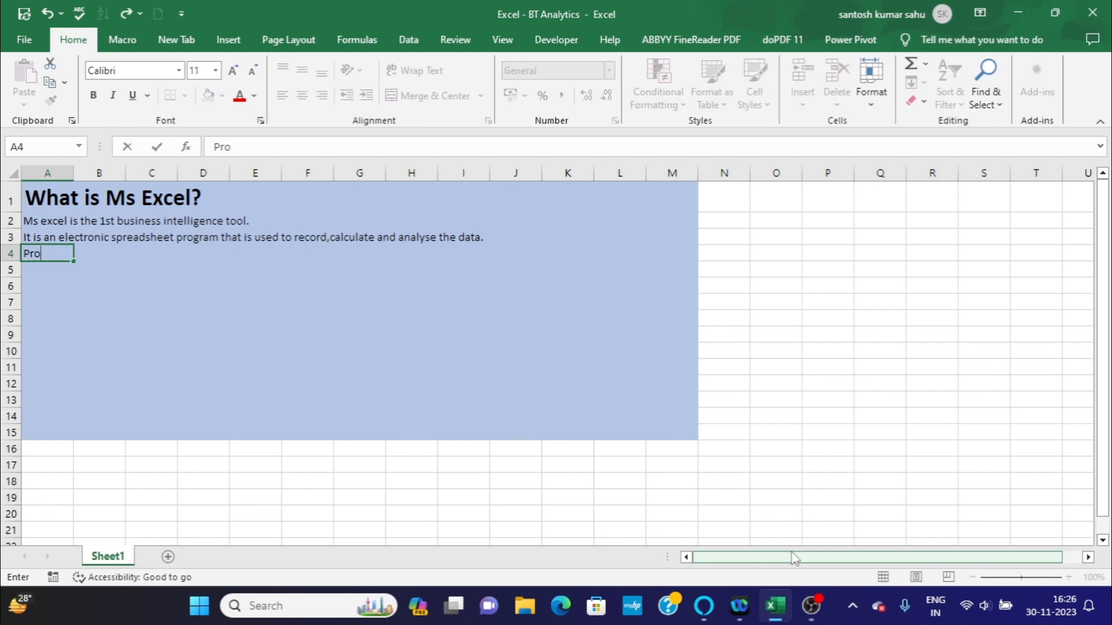
{"action": "type", "text": "fessionals use "}
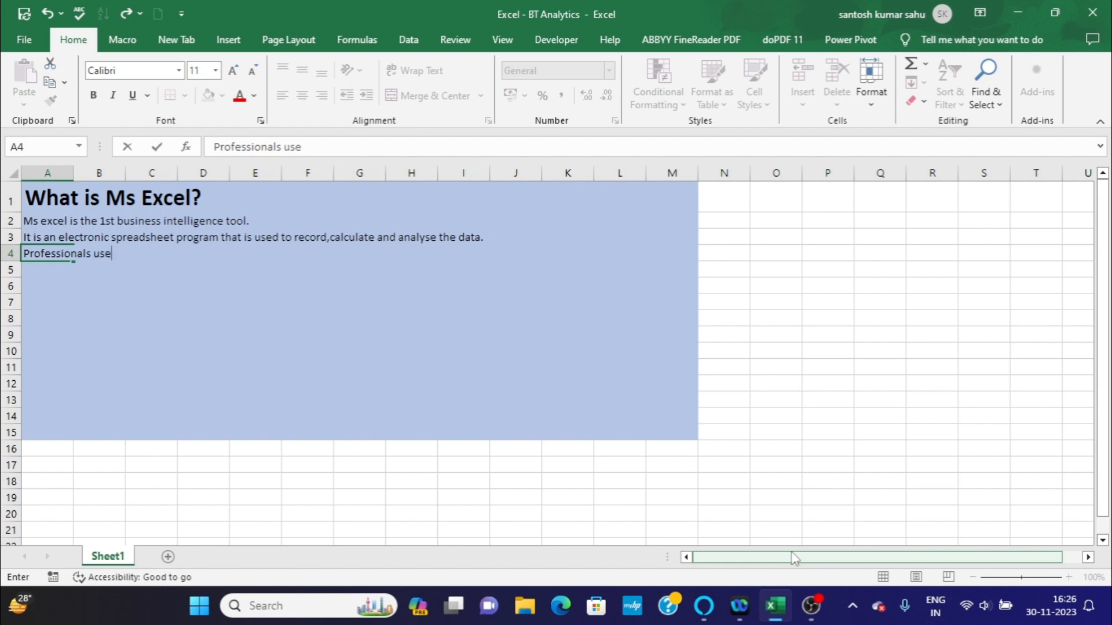
{"action": "type", "text": "this bi tool"}
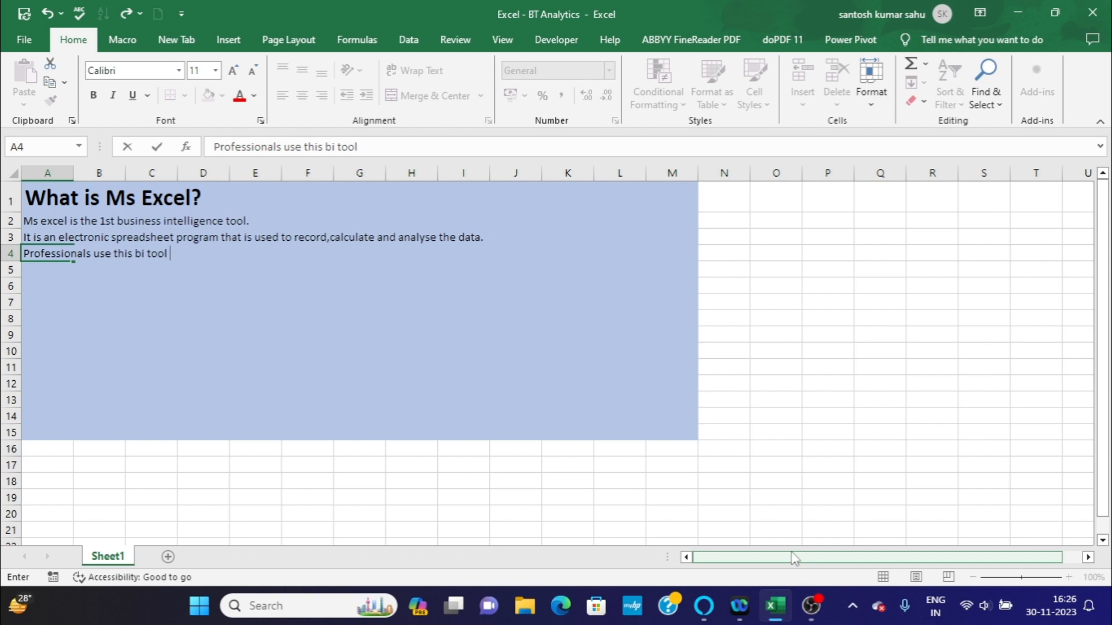
{"action": "type", "text": " to gather data "}
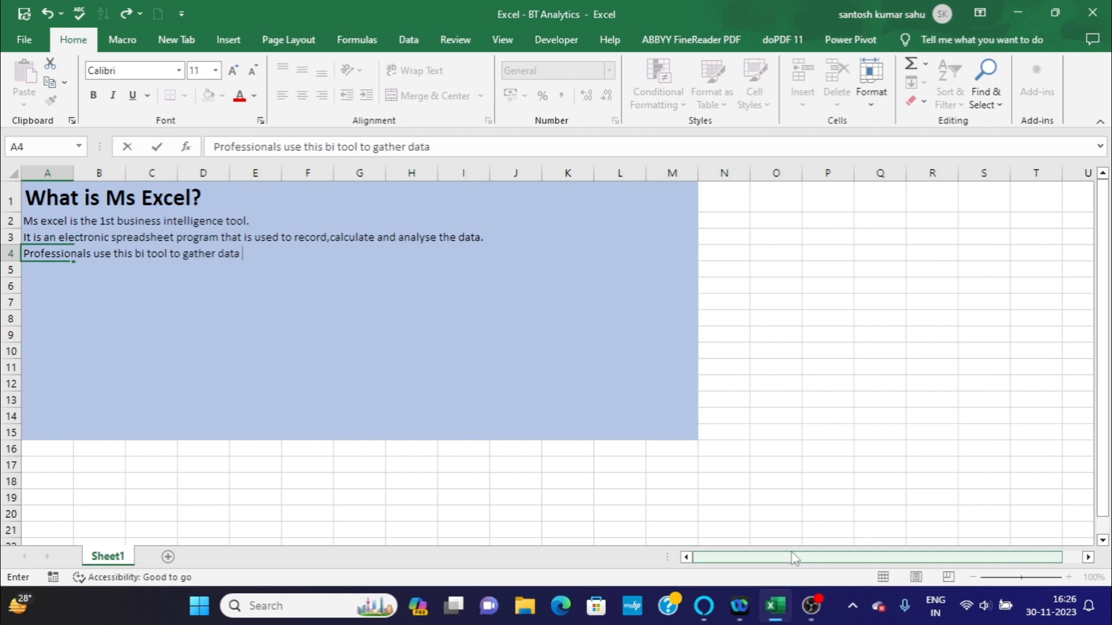
{"action": "type", "text": ", make it meanin"}
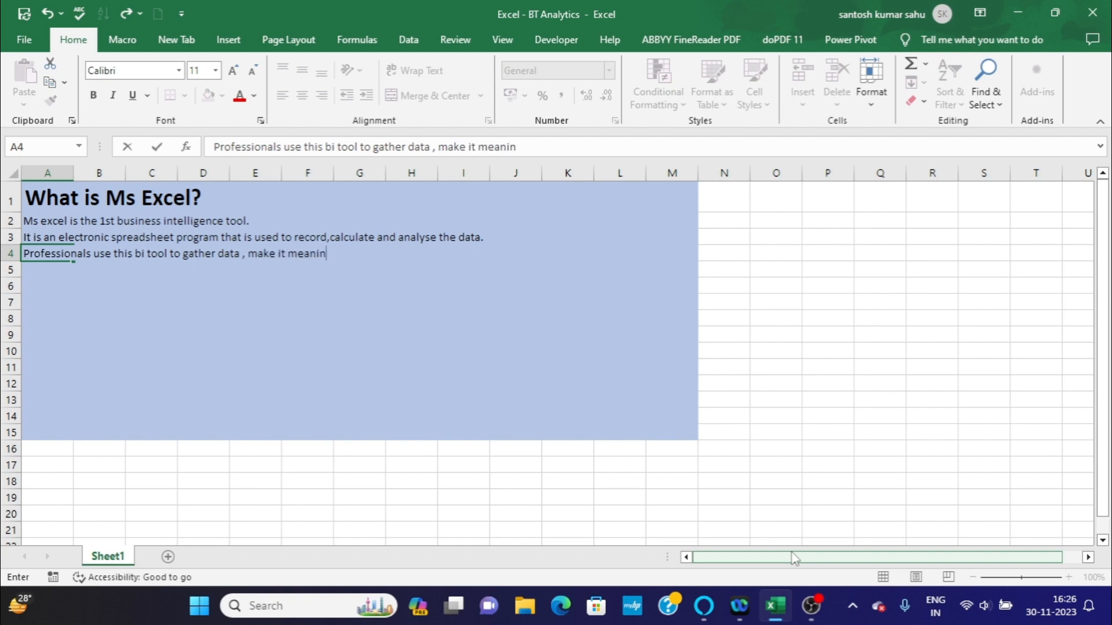
{"action": "type", "text": "gful informa"}
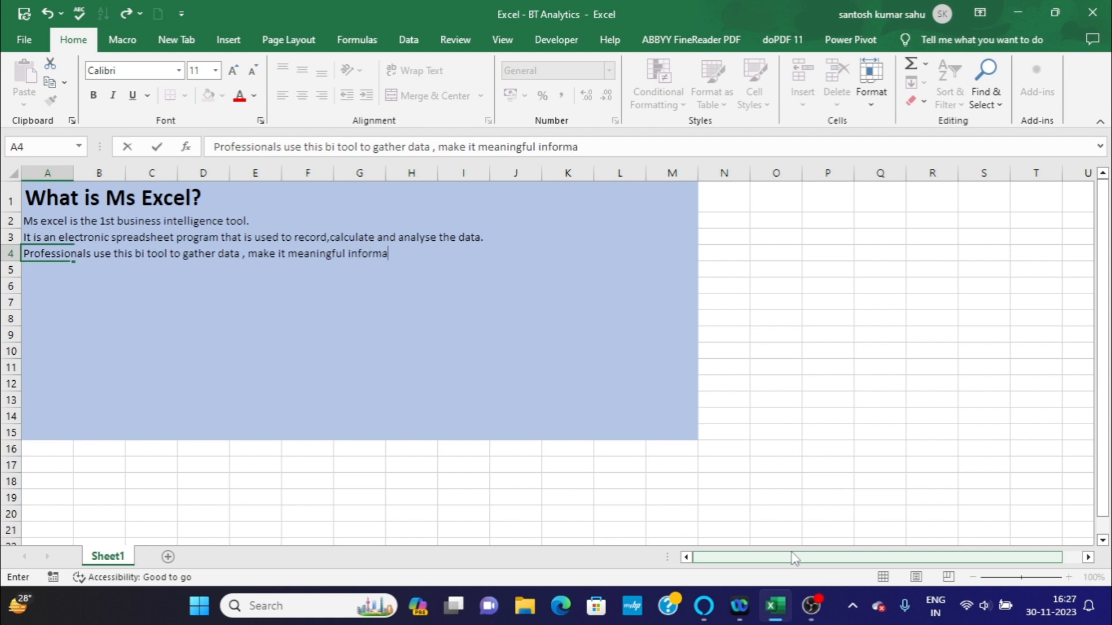
{"action": "type", "text": "tion which helps"}
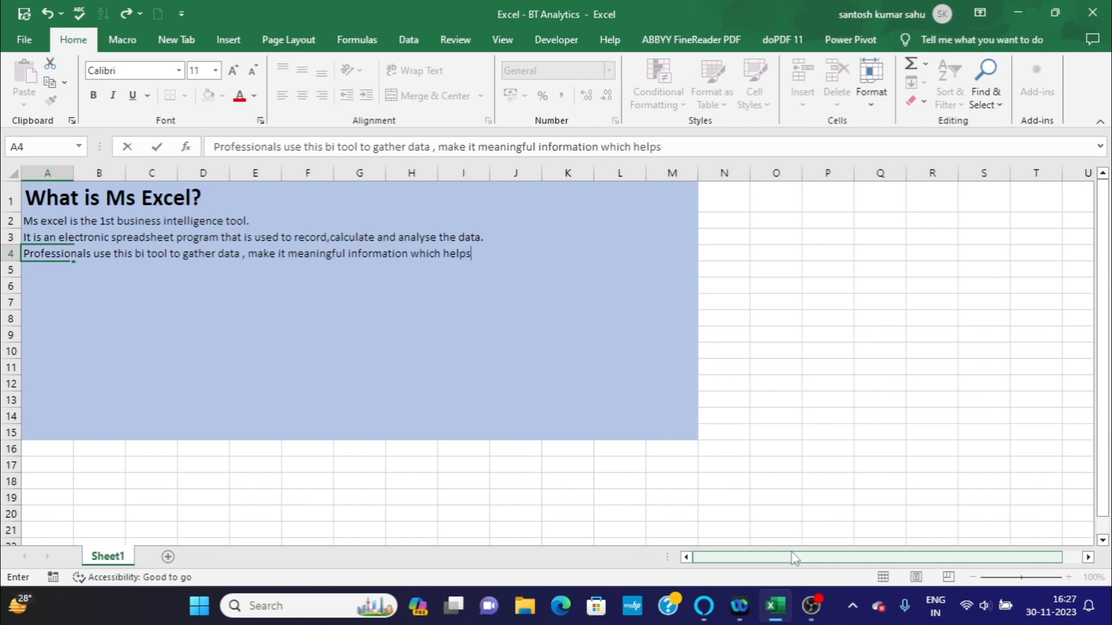
{"action": "type", "text": " to make bettr"}
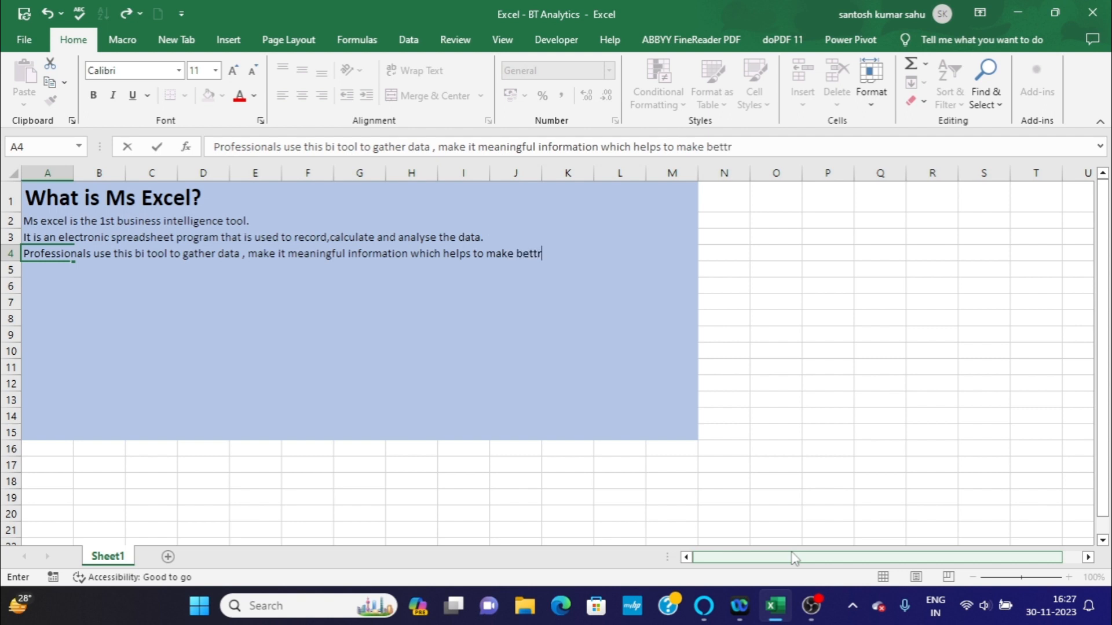
{"action": "key", "text": "BackSpace"}
{"action": "type", "text": "er business de"}
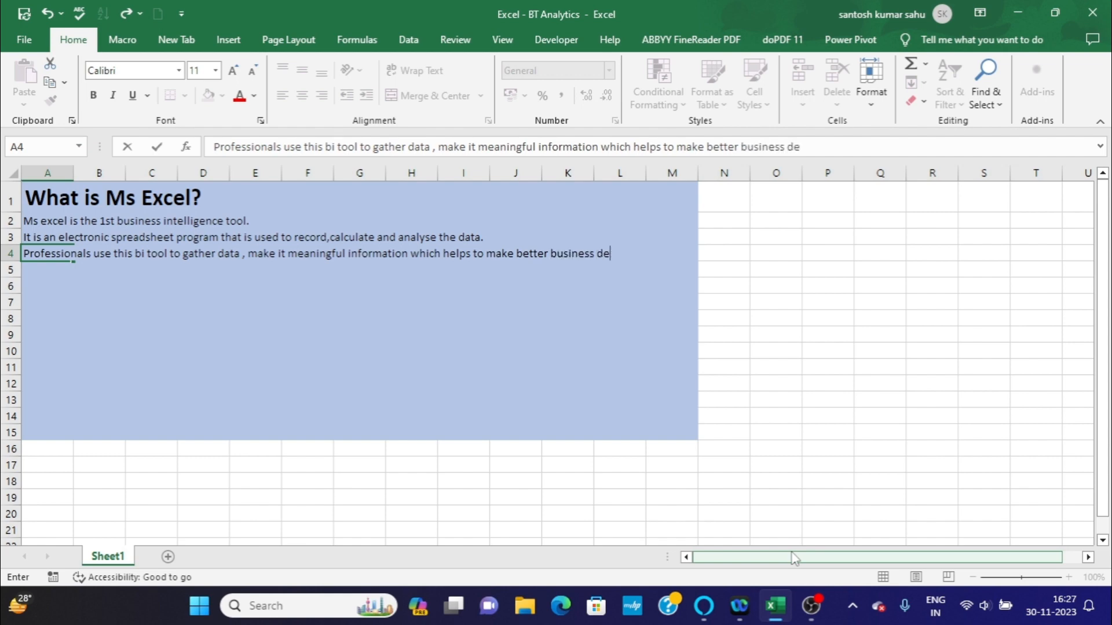
{"action": "type", "text": "cissions."}
{"action": "key", "text": "Return"}
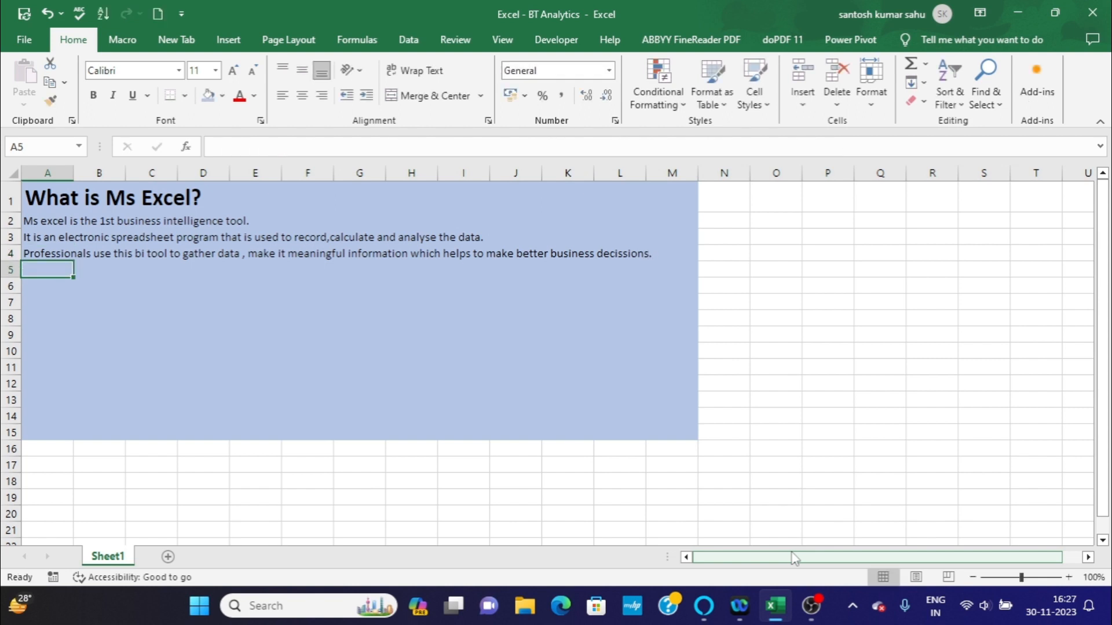
Leave row 5 blank and enter the heading "Spreadsheet" in cell A6.
{"action": "key", "text": "Return"}
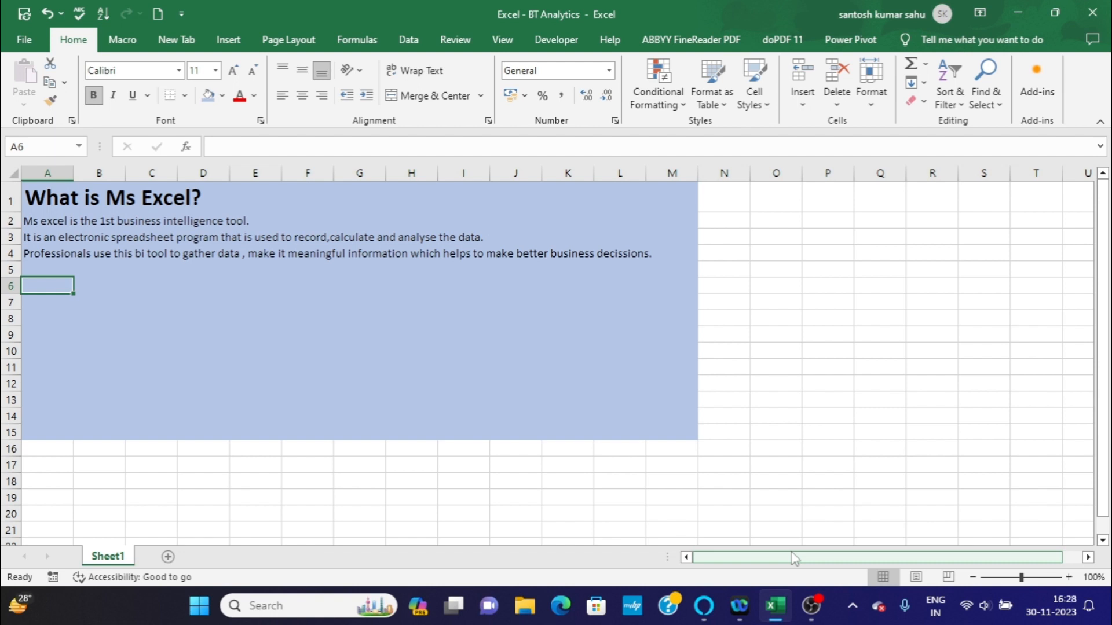
{"action": "type", "text": "Spre"}
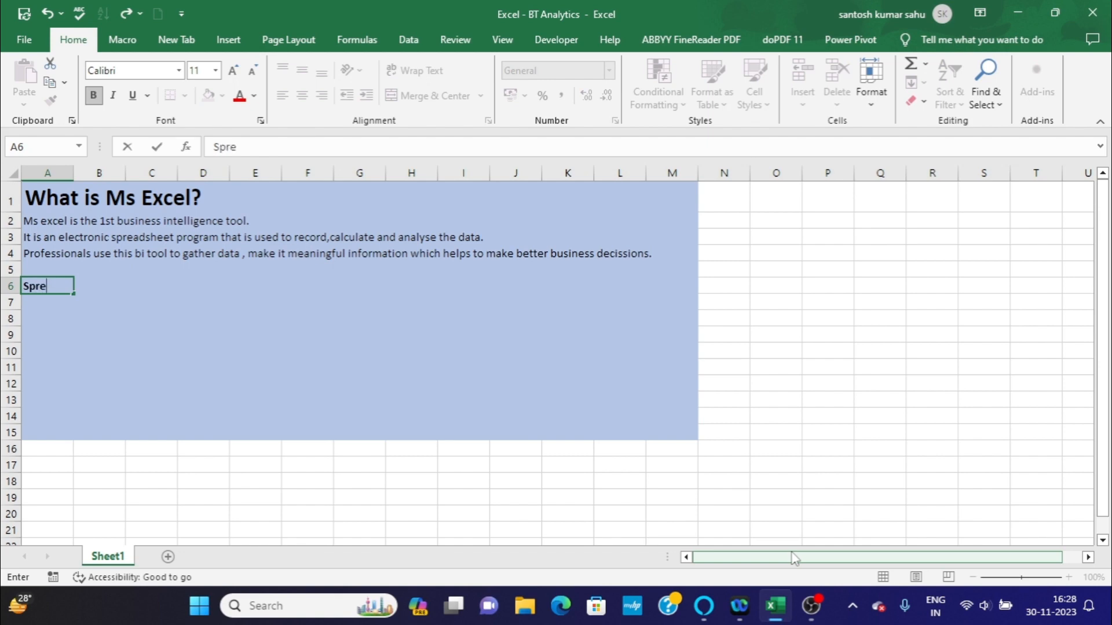
{"action": "type", "text": "adsheet"}
{"action": "key", "text": "Return"}
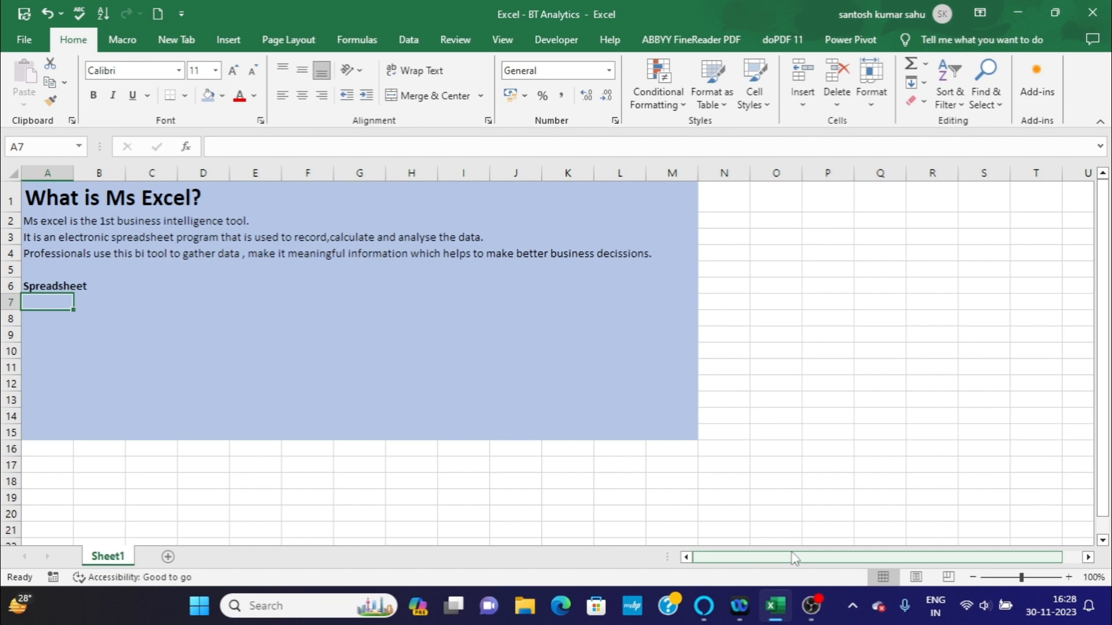
Enter "Combinations of rows and columns" in cell A7, below the Spreadsheet heading.
{"action": "type", "text": "Co"}
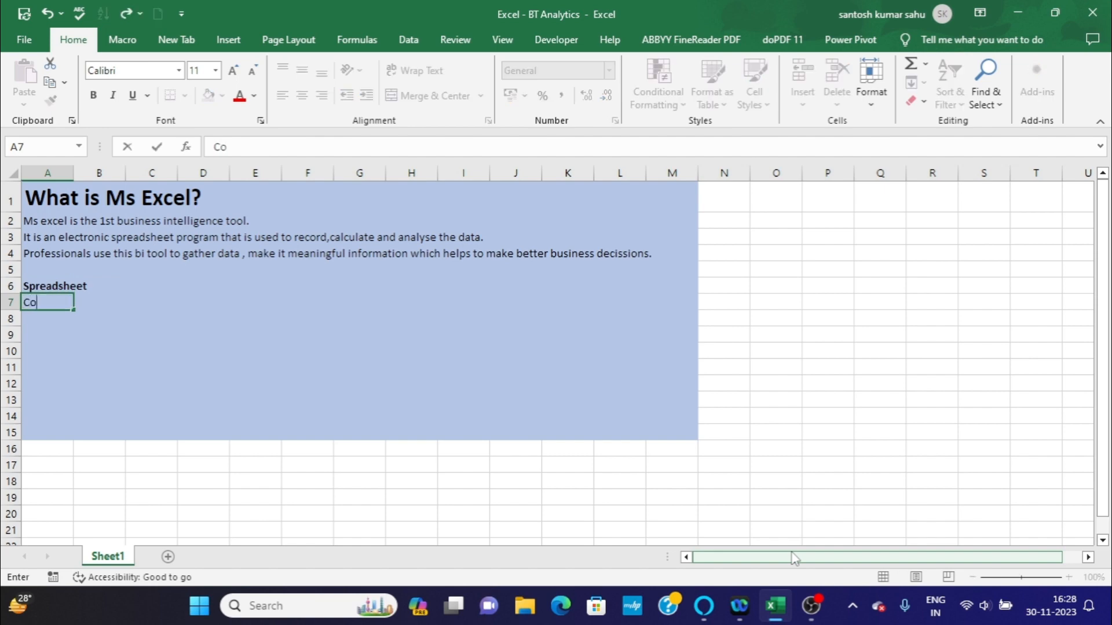
{"action": "type", "text": "mbinatio"}
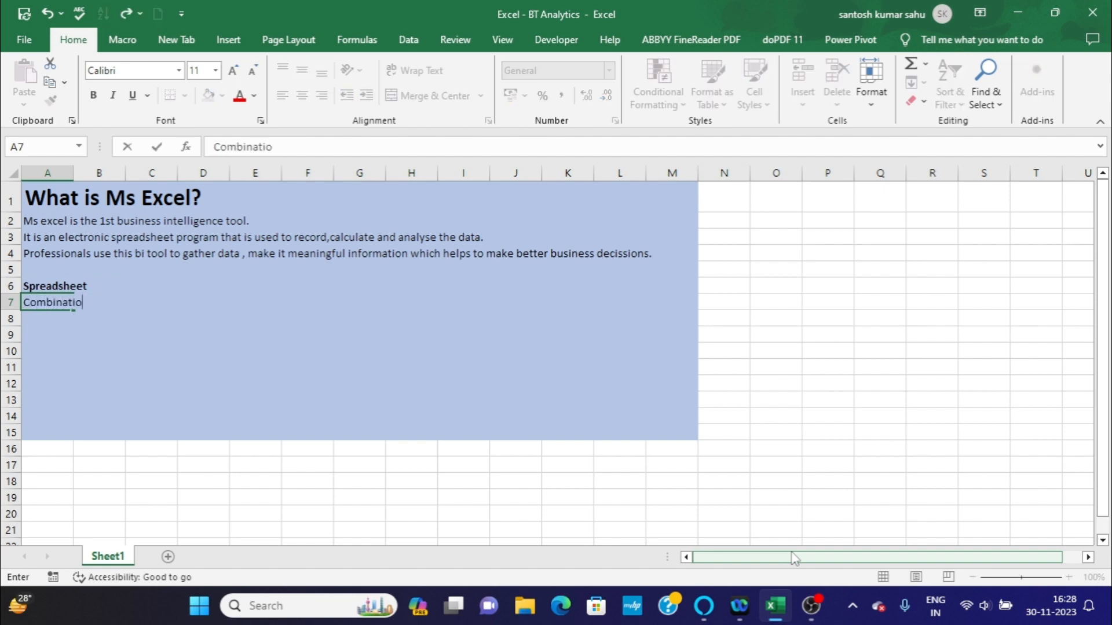
{"action": "type", "text": "ns of rows and columns"}
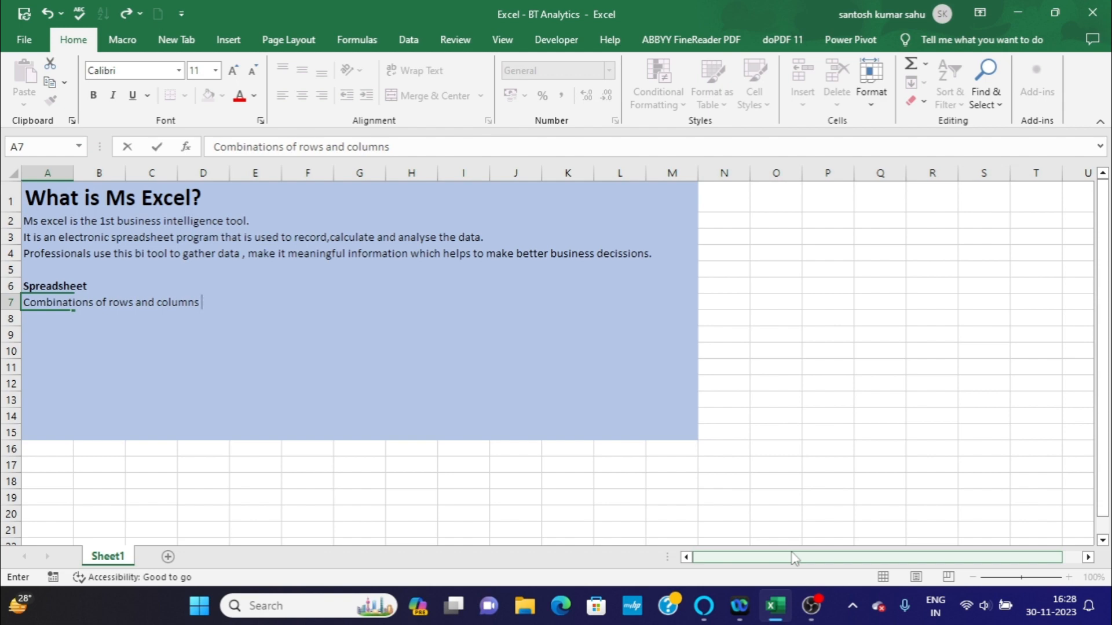
{"action": "mouse_move", "coordinate": [775, 606]}
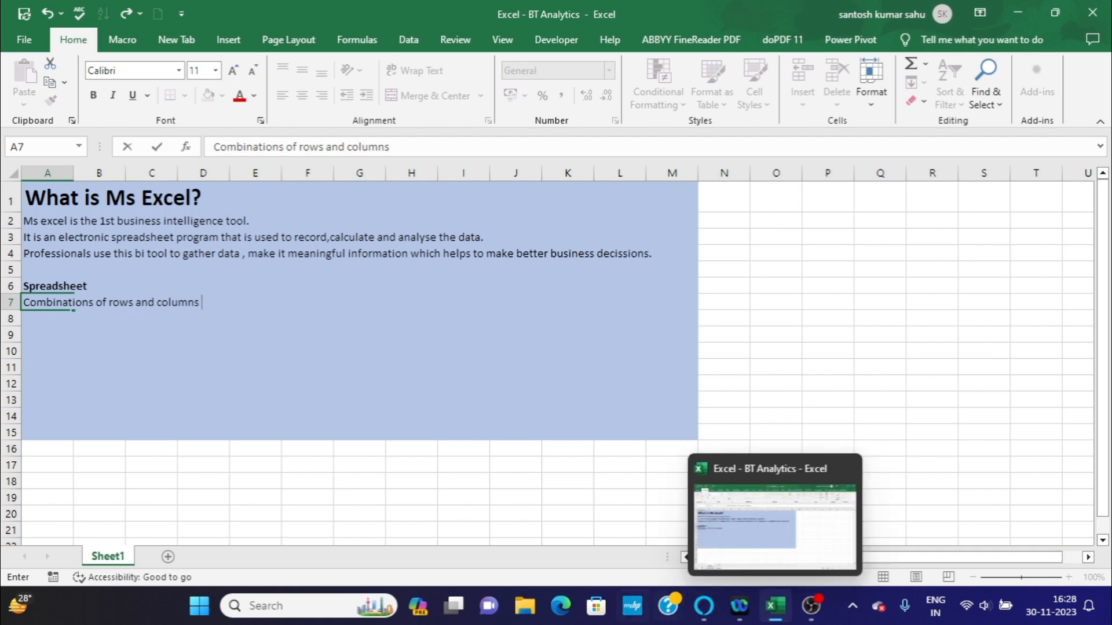
{"action": "left_click", "coordinate": [33, 353]}
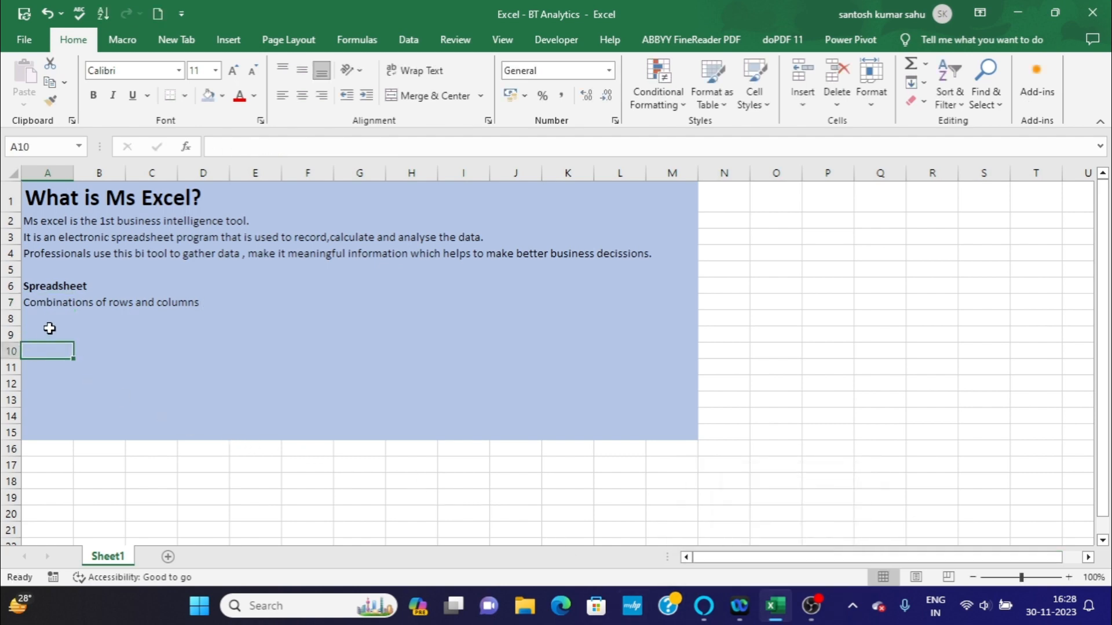
Move along row 2 from the shaded notes to column BG to examine how the column headings continue beyond Z.
{"action": "left_click", "coordinate": [50, 333]}
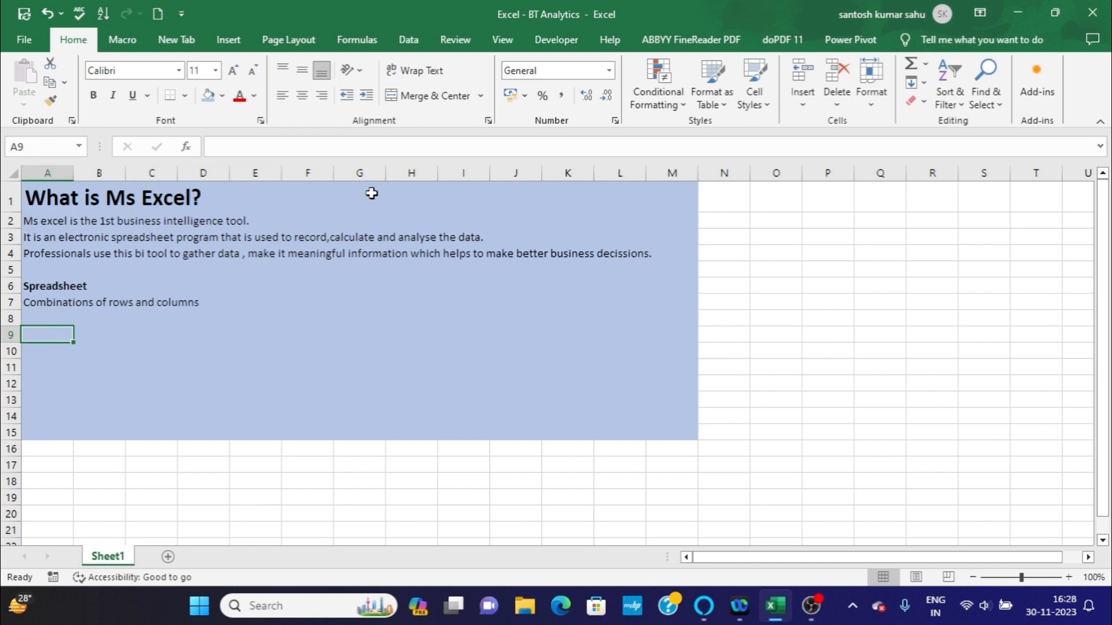
{"action": "left_click", "coordinate": [739, 221]}
{"action": "key", "text": "Right"}
{"action": "key", "text": "Right"}
{"action": "key", "text": "Right"}
{"action": "key", "text": "Right"}
{"action": "key", "text": "Right"}
{"action": "key", "text": "Right"}
{"action": "key", "text": "Right"}
{"action": "key", "text": "Right"}
{"action": "key", "text": "Right"}
{"action": "key", "text": "Right"}
{"action": "key", "text": "Right"}
{"action": "key", "text": "Right"}
{"action": "key", "text": "Right"}
{"action": "key", "text": "Right"}
{"action": "key", "text": "Right"}
{"action": "key", "text": "Right"}
{"action": "key", "text": "Right"}
{"action": "key", "text": "Right"}
{"action": "key", "text": "Right"}
{"action": "key", "text": "Right"}
{"action": "key", "text": "Right"}
{"action": "key", "text": "Right"}
{"action": "key", "text": "Right"}
{"action": "key", "text": "Right"}
{"action": "key", "text": "Right"}
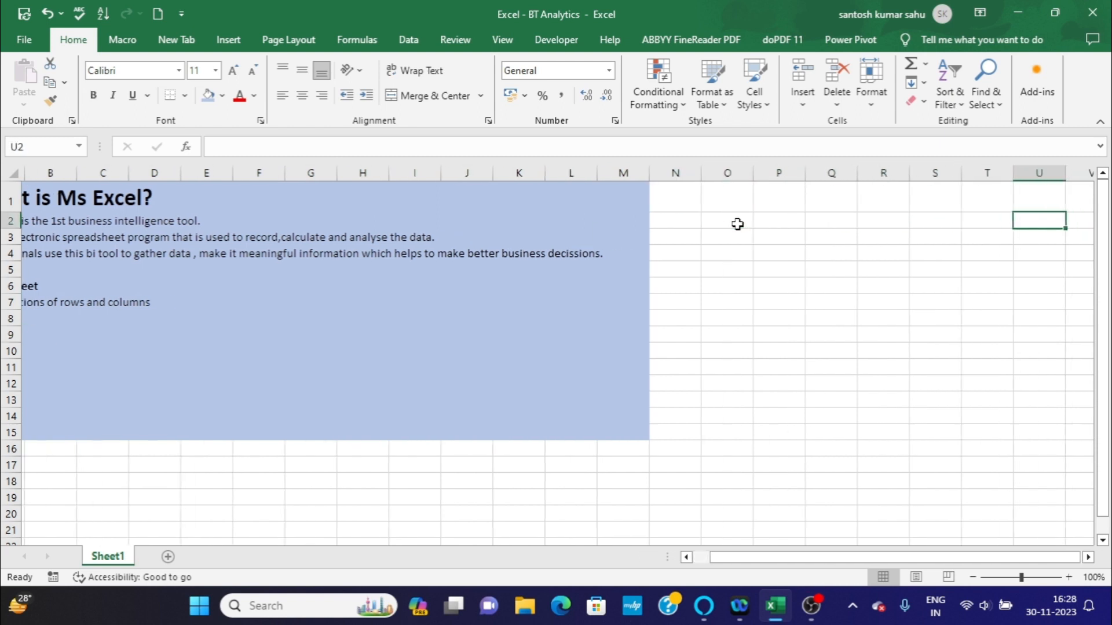
{"action": "key", "text": "Right"}
{"action": "key", "text": "Right"}
{"action": "key", "text": "Right"}
{"action": "key", "text": "Right"}
{"action": "key", "text": "Right"}
{"action": "key", "text": "Right"}
{"action": "key", "text": "Right"}
{"action": "key", "text": "Right"}
{"action": "key", "text": "Right"}
{"action": "key", "text": "Right"}
{"action": "key", "text": "Right"}
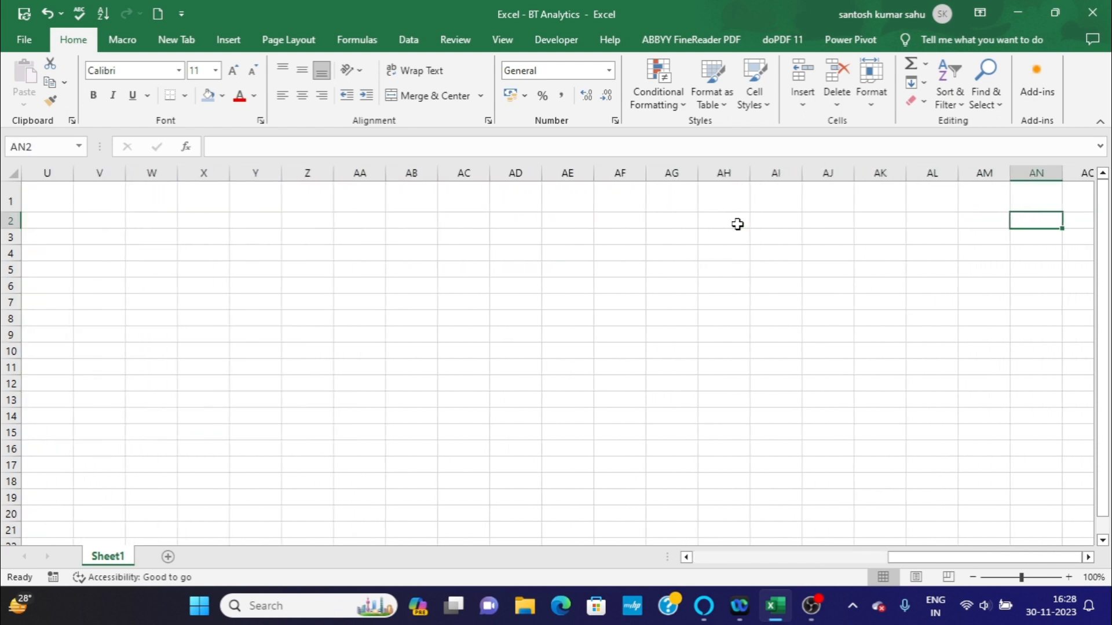
{"action": "key", "text": "Right"}
{"action": "key", "text": "Right"}
{"action": "key", "text": "Right"}
{"action": "key", "text": "Right"}
{"action": "key", "text": "Right"}
{"action": "key", "text": "Right"}
{"action": "key", "text": "Right"}
{"action": "key", "text": "Right"}
{"action": "key", "text": "Right"}
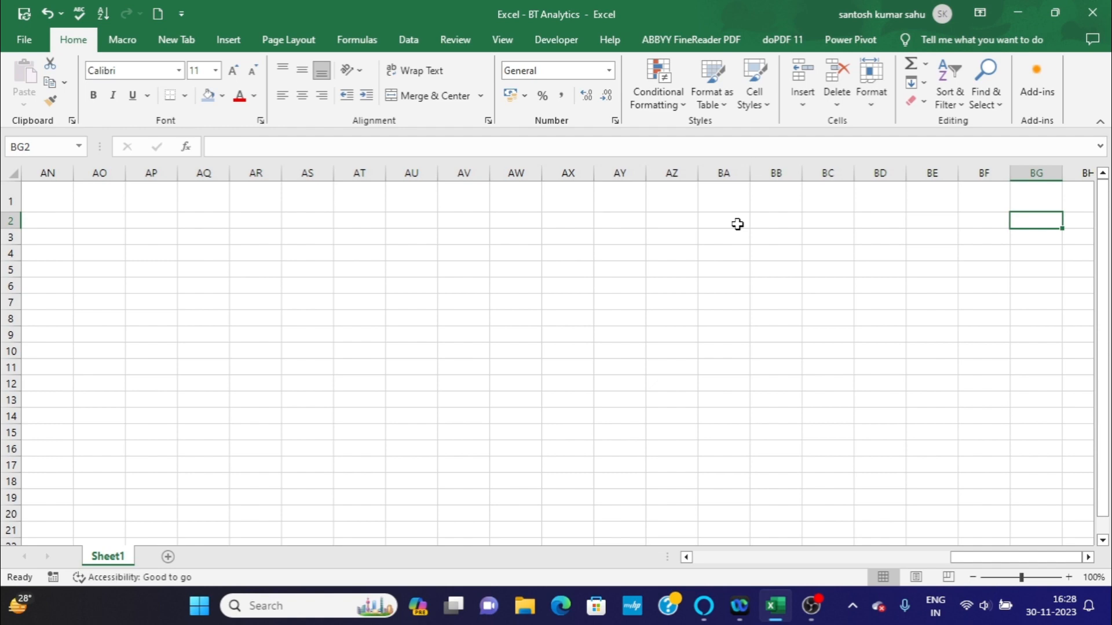
Go back along row 2 to cell A2 at the start of the notes.
{"action": "key", "text": "Left"}
{"action": "key", "text": "Left"}
{"action": "key", "text": "Left"}
{"action": "key", "text": "Left"}
{"action": "key", "text": "Left"}
{"action": "key", "text": "Left"}
{"action": "key", "text": "Left"}
{"action": "key", "text": "Left"}
{"action": "key", "text": "Left"}
{"action": "key", "text": "Left"}
{"action": "key", "text": "Left"}
{"action": "key", "text": "Left"}
{"action": "key", "text": "Left"}
{"action": "key", "text": "Left"}
{"action": "key", "text": "Left"}
{"action": "key", "text": "Left"}
{"action": "key", "text": "Left"}
{"action": "key", "text": "Left"}
{"action": "key", "text": "Left"}
{"action": "key", "text": "Left"}
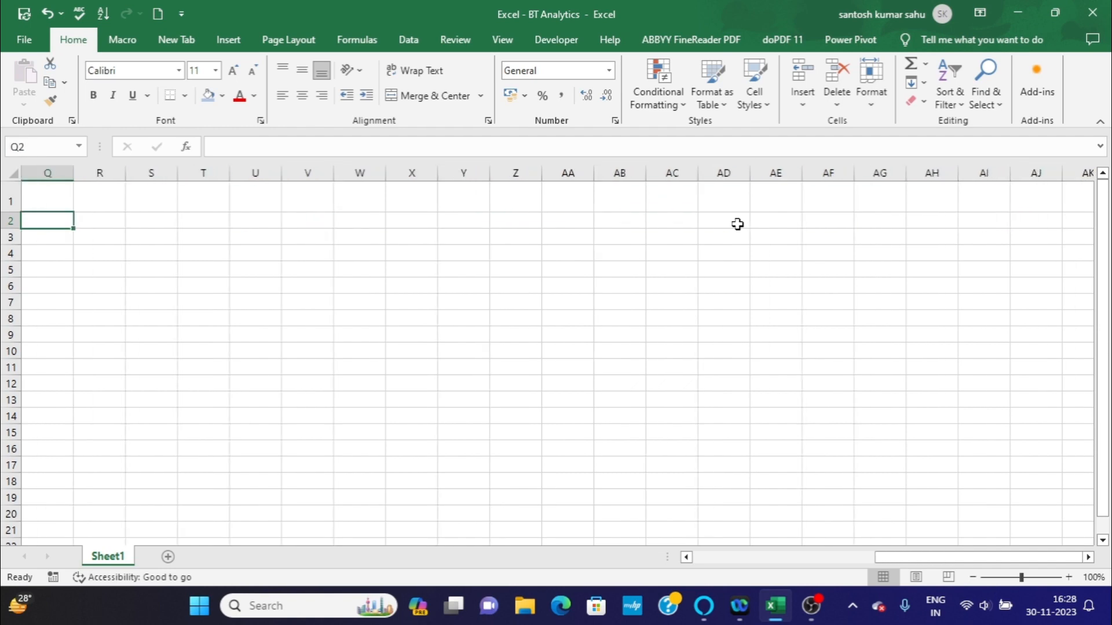
{"action": "key", "text": "Home"}
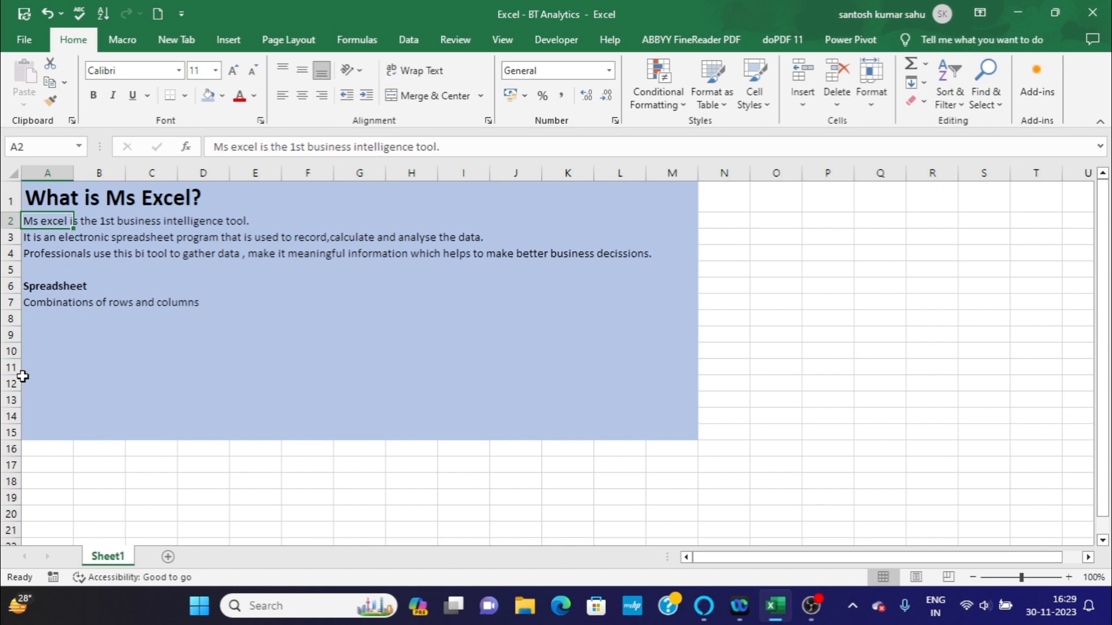
Move down column A from cell A2 to about row 90 to examine how the rows are numbered.
{"action": "key", "text": "Down"}
{"action": "key", "text": "Down"}
{"action": "key", "text": "Down"}
{"action": "key", "text": "Down"}
{"action": "key", "text": "Down"}
{"action": "key", "text": "Down"}
{"action": "key", "text": "Down"}
{"action": "key", "text": "Down"}
{"action": "key", "text": "Down"}
{"action": "key", "text": "Down"}
{"action": "key", "text": "Down"}
{"action": "key", "text": "Down"}
{"action": "key", "text": "Down"}
{"action": "key", "text": "Down"}
{"action": "key", "text": "Down"}
{"action": "key", "text": "Down"}
{"action": "key", "text": "Down"}
{"action": "key", "text": "Down"}
{"action": "key", "text": "Down"}
{"action": "key", "text": "Down"}
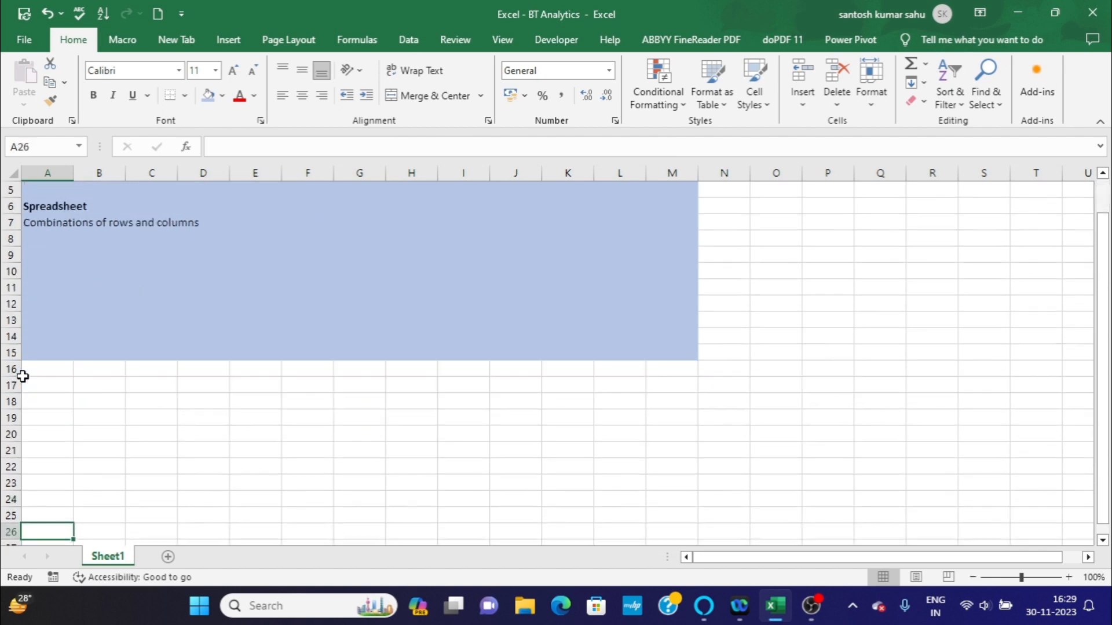
{"action": "key", "text": "Down"}
{"action": "key", "text": "Down"}
{"action": "key", "text": "Down"}
{"action": "key", "text": "Down"}
{"action": "key", "text": "Down"}
{"action": "key", "text": "Down"}
{"action": "key", "text": "Down"}
{"action": "key", "text": "Down"}
{"action": "key", "text": "Down"}
{"action": "key", "text": "Down"}
{"action": "key", "text": "Down"}
{"action": "key", "text": "Down"}
{"action": "key", "text": "Down"}
{"action": "key", "text": "Down"}
{"action": "key", "text": "Down"}
{"action": "key", "text": "Down"}
{"action": "key", "text": "Down"}
{"action": "key", "text": "Down"}
{"action": "key", "text": "Down"}
{"action": "key", "text": "Down"}
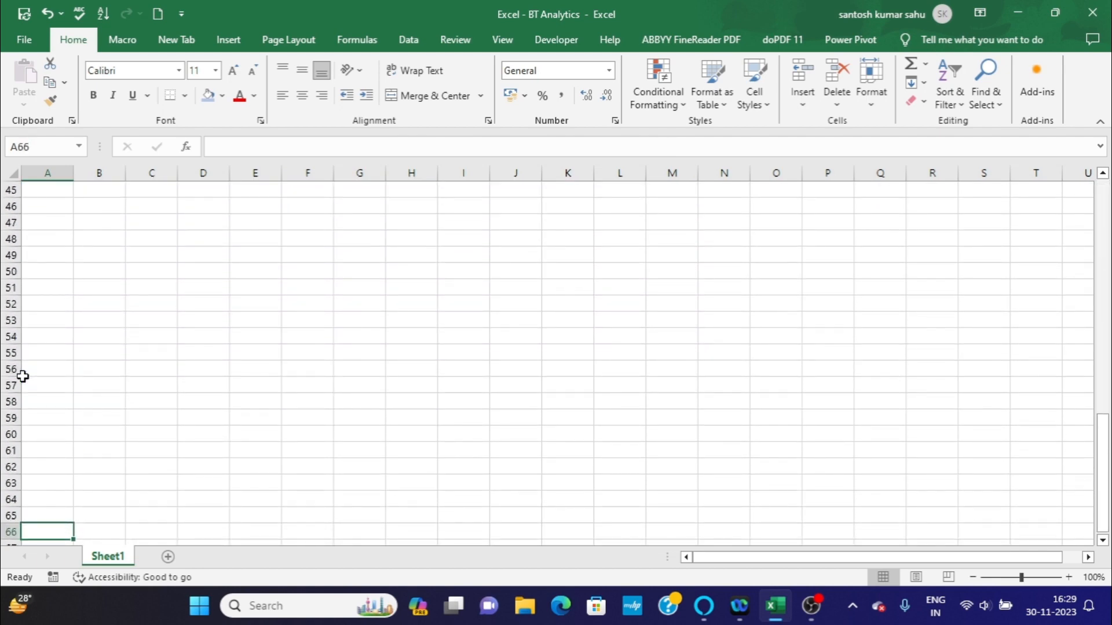
{"action": "key", "text": "Down"}
{"action": "key", "text": "Down"}
{"action": "key", "text": "Down"}
{"action": "key", "text": "Down"}
{"action": "key", "text": "Down"}
{"action": "key", "text": "Down"}
{"action": "key", "text": "Down"}
{"action": "key", "text": "Down"}
{"action": "key", "text": "Down"}
{"action": "key", "text": "Down"}
{"action": "key", "text": "Down"}
{"action": "key", "text": "Down"}
{"action": "key", "text": "Down"}
{"action": "key", "text": "Down"}
{"action": "key", "text": "Down"}
{"action": "key", "text": "Down"}
{"action": "key", "text": "Down"}
{"action": "key", "text": "Down"}
{"action": "key", "text": "Down"}
{"action": "key", "text": "Down"}
Go back up column A from about row 90 to the start of the notes.
{"action": "key", "text": "Up"}
{"action": "key", "text": "Up"}
{"action": "key", "text": "Up"}
{"action": "key", "text": "Up"}
{"action": "key", "text": "Up"}
{"action": "key", "text": "Up"}
{"action": "key", "text": "Up"}
{"action": "key", "text": "Up"}
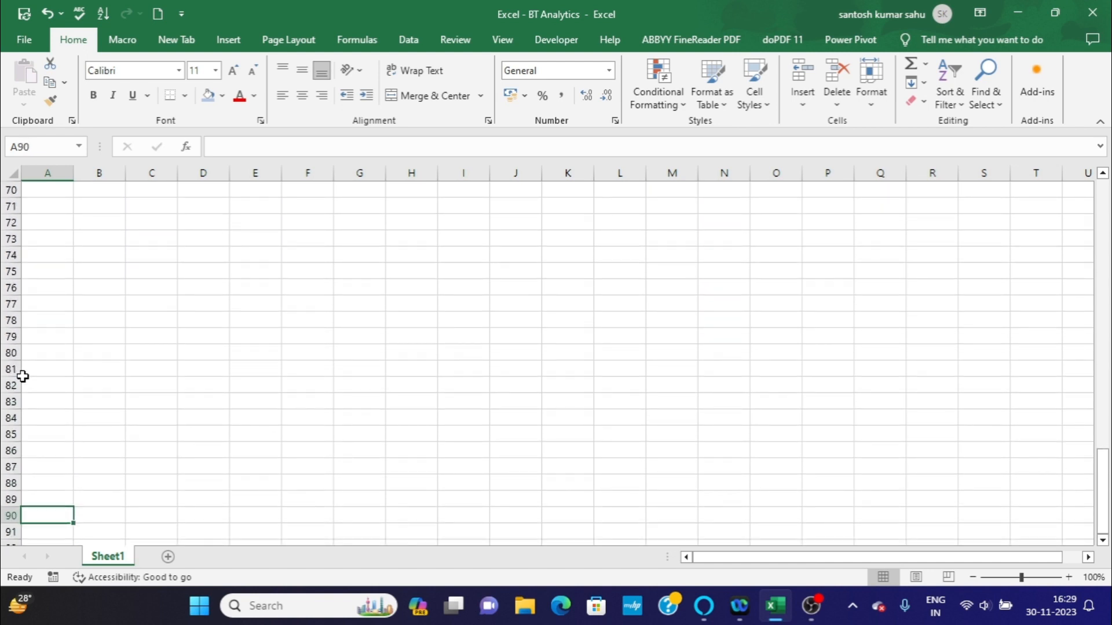
{"action": "key", "text": "Up"}
{"action": "key", "text": "Up"}
{"action": "key", "text": "Up"}
{"action": "key", "text": "Up"}
{"action": "key", "text": "Up"}
{"action": "key", "text": "Up"}
{"action": "key", "text": "Up"}
{"action": "key", "text": "Up"}
{"action": "key", "text": "Up"}
{"action": "key", "text": "Up"}
{"action": "key", "text": "Up"}
{"action": "key", "text": "Up"}
{"action": "key", "text": "Up"}
{"action": "key", "text": "Up"}
{"action": "key", "text": "Up"}
{"action": "key", "text": "Up"}
{"action": "key", "text": "Up"}
{"action": "key", "text": "Up"}
{"action": "key", "text": "Up"}
{"action": "key", "text": "Up"}
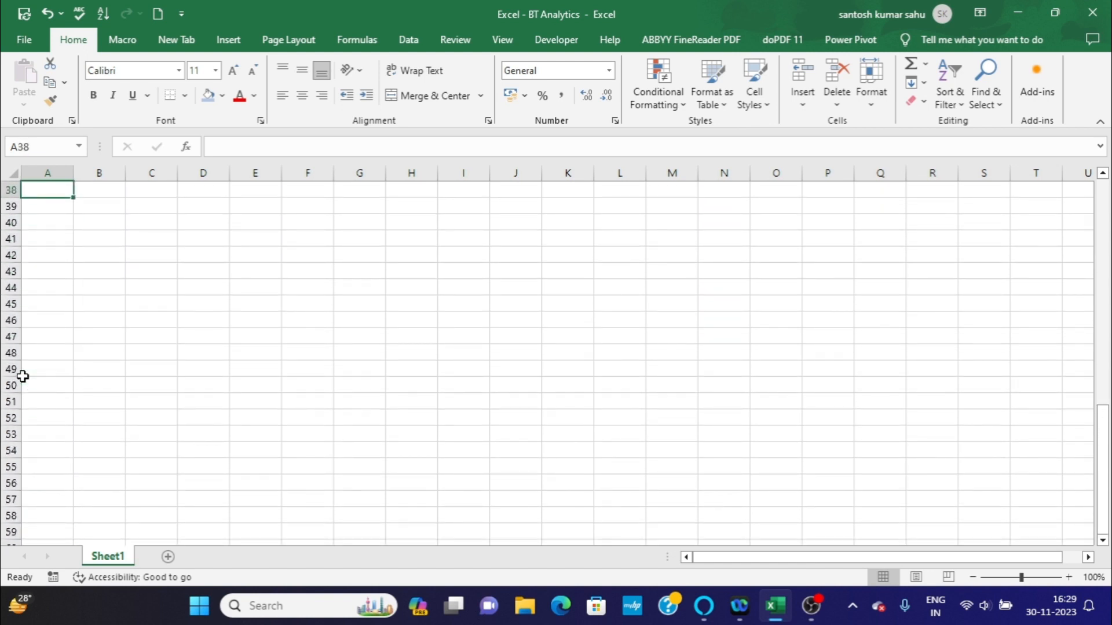
{"action": "key", "text": "Up"}
{"action": "key", "text": "Up"}
{"action": "key", "text": "Up"}
{"action": "key", "text": "Up"}
{"action": "key", "text": "Up"}
{"action": "key", "text": "Up"}
{"action": "key", "text": "Up"}
{"action": "key", "text": "Up"}
{"action": "key", "text": "Up"}
{"action": "key", "text": "Up"}
{"action": "key", "text": "Up"}
{"action": "key", "text": "Up"}
{"action": "key", "text": "Up"}
{"action": "key", "text": "Up"}
{"action": "key", "text": "Up"}
{"action": "key", "text": "Up"}
{"action": "key", "text": "Up"}
{"action": "key", "text": "Up"}
{"action": "key", "text": "Up"}
{"action": "key", "text": "Up"}
Enter "In the Ms excel there are 16,384 columns" in cell A9, two rows below the spreadsheet definition.
{"action": "key", "text": "Down"}
{"action": "key", "text": "Down"}
{"action": "key", "text": "Down"}
{"action": "key", "text": "Down"}
{"action": "key", "text": "Down"}
{"action": "key", "text": "Down"}
{"action": "key", "text": "Down"}
{"action": "key", "text": "Down"}
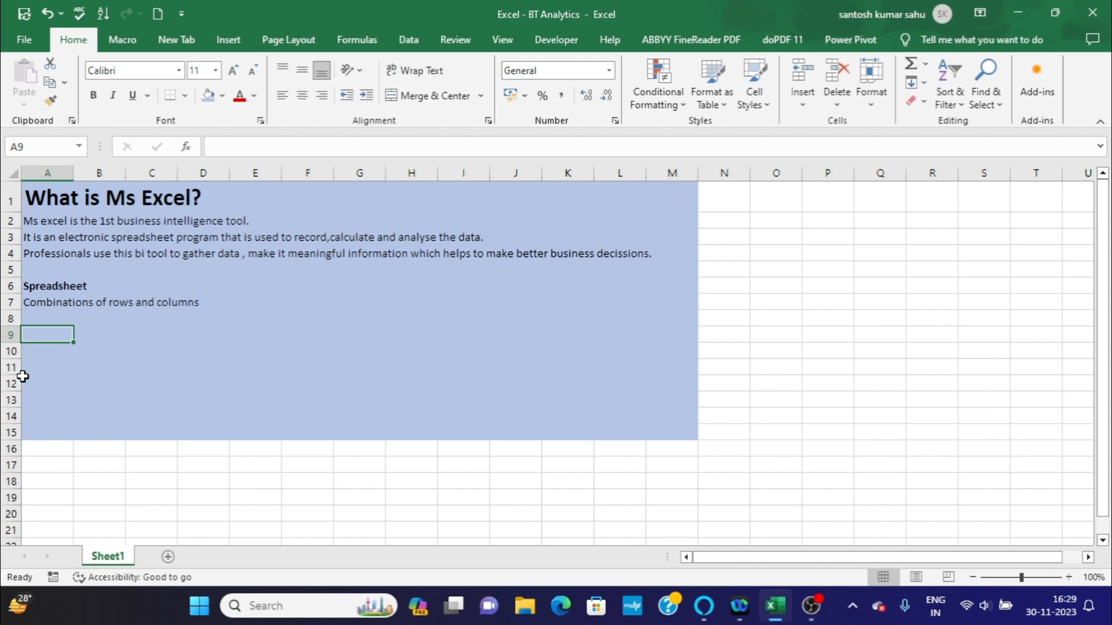
{"action": "type", "text": "I"}
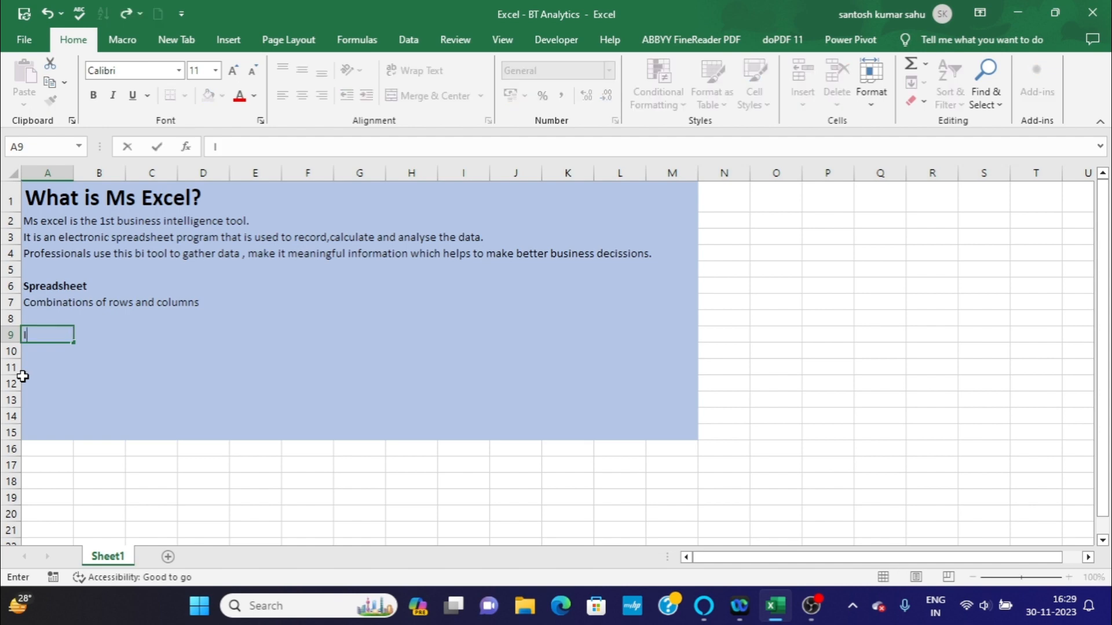
{"action": "type", "text": "n the Ms exc"}
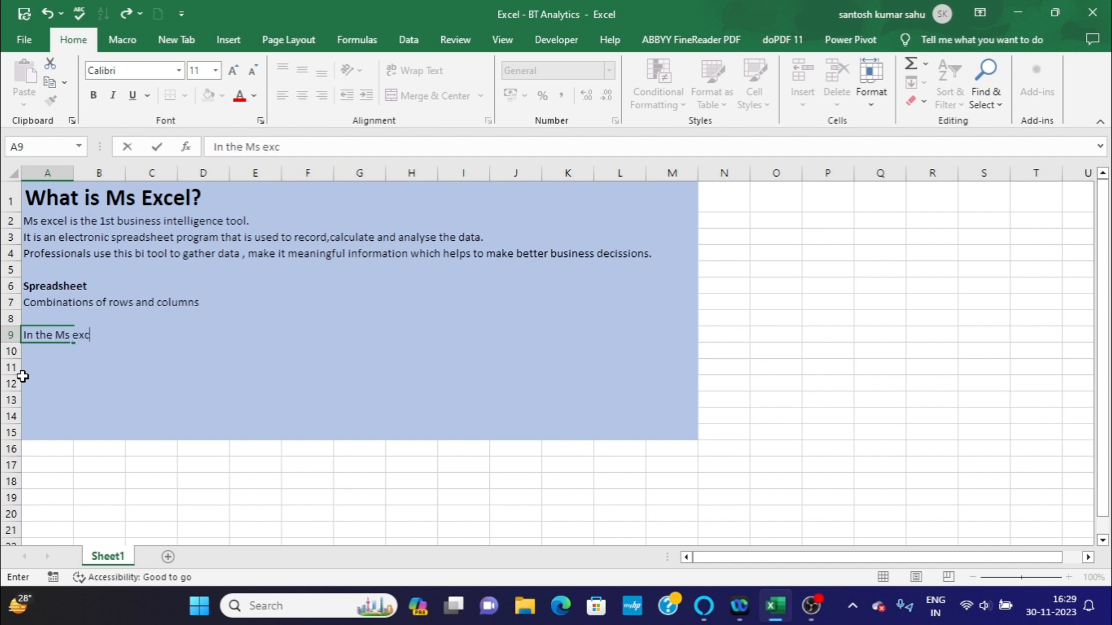
{"action": "type", "text": "el there are "}
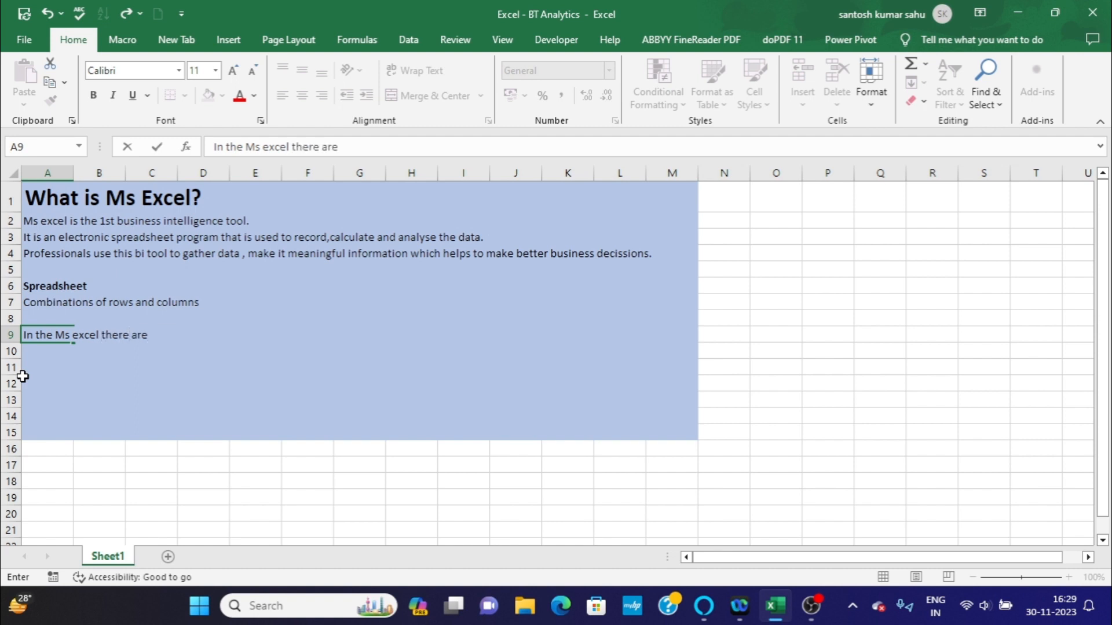
{"action": "type", "text": "16,384"}
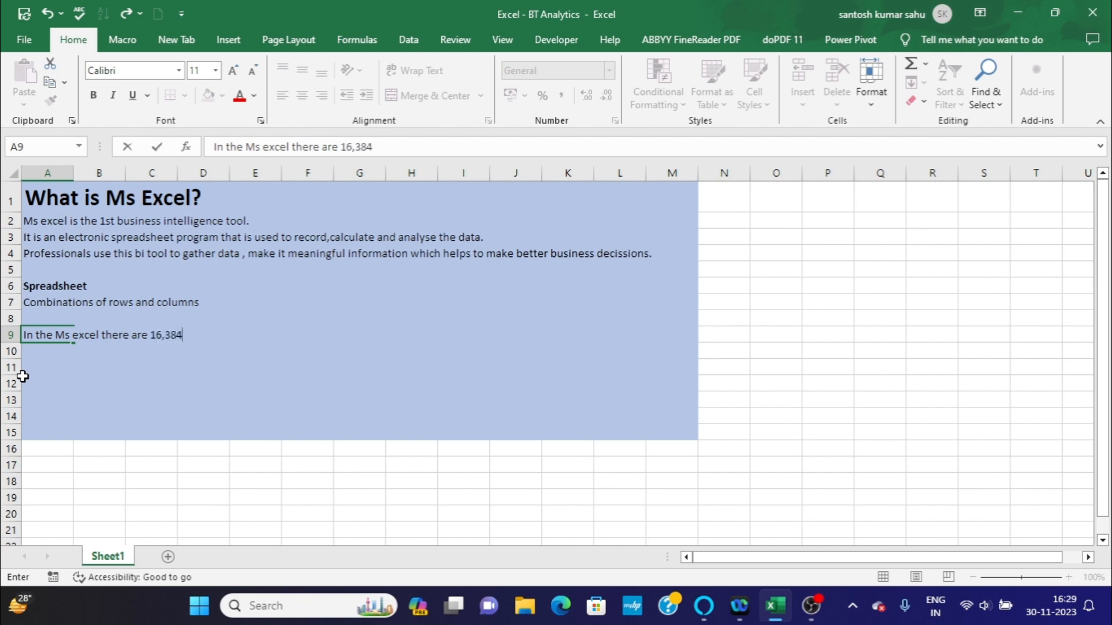
{"action": "type", "text": " columns"}
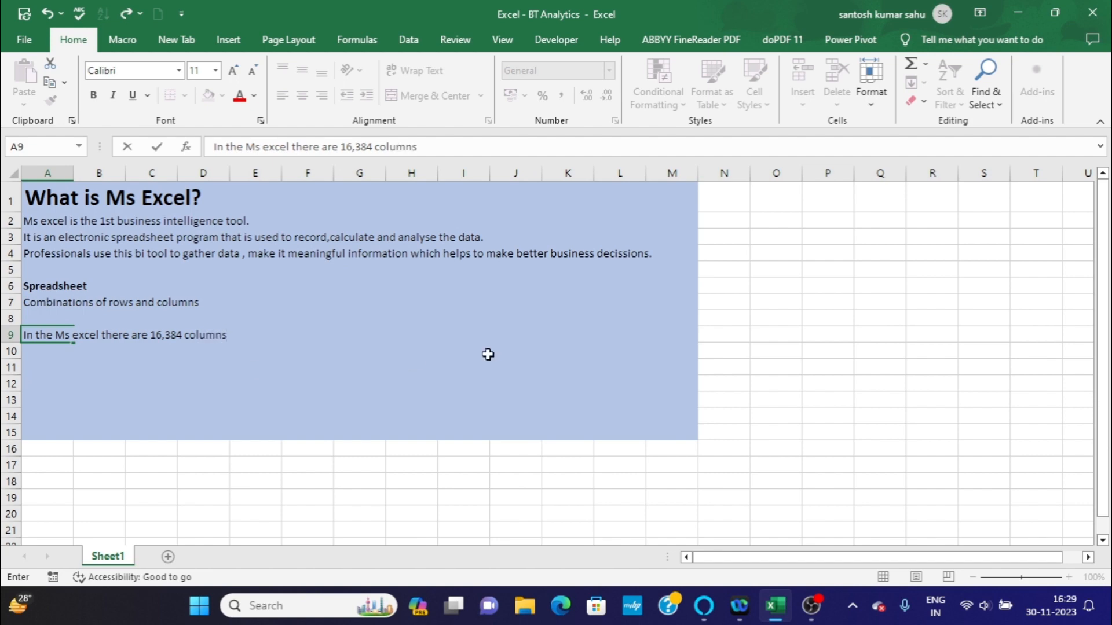
Highlight the entire columns N, O and P one at a time beside the shaded notes.
{"action": "left_click", "coordinate": [729, 171]}
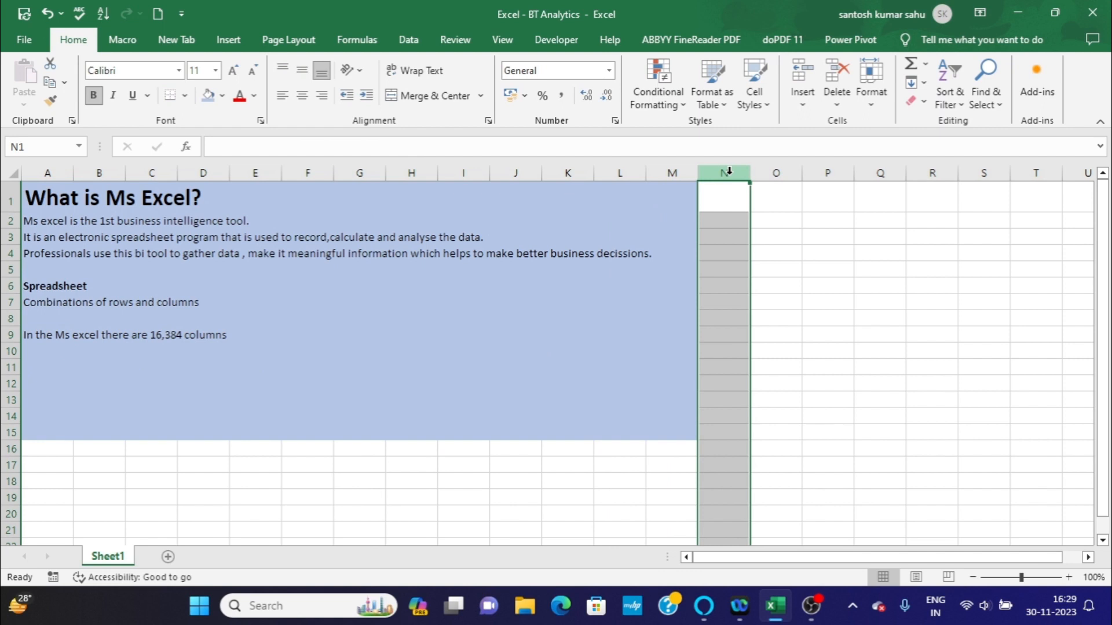
{"action": "left_click", "coordinate": [778, 172]}
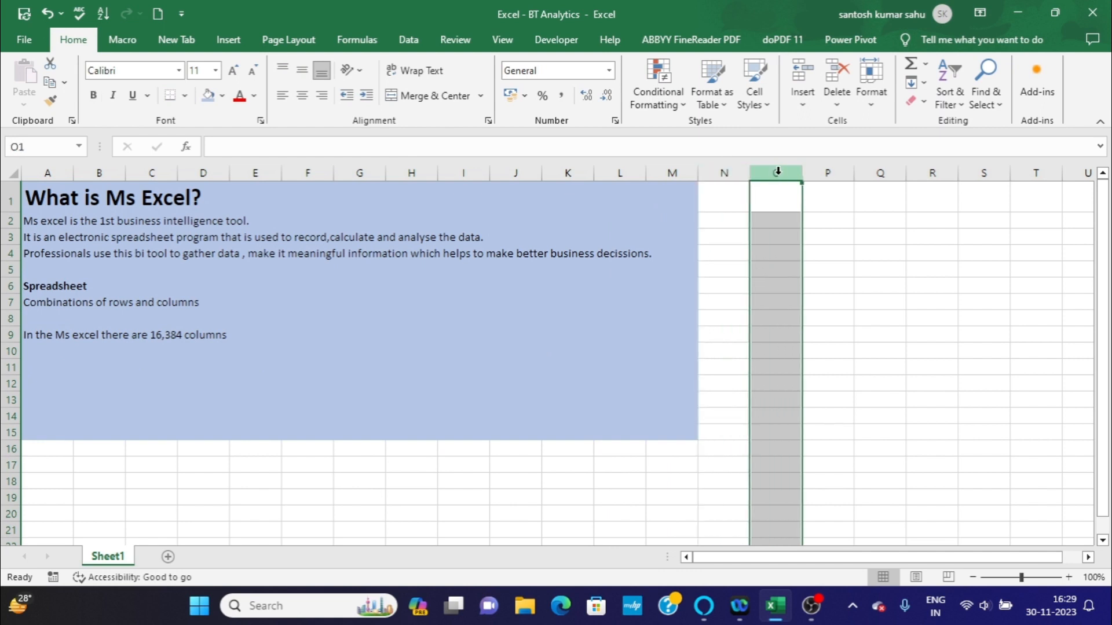
{"action": "left_click", "coordinate": [837, 174]}
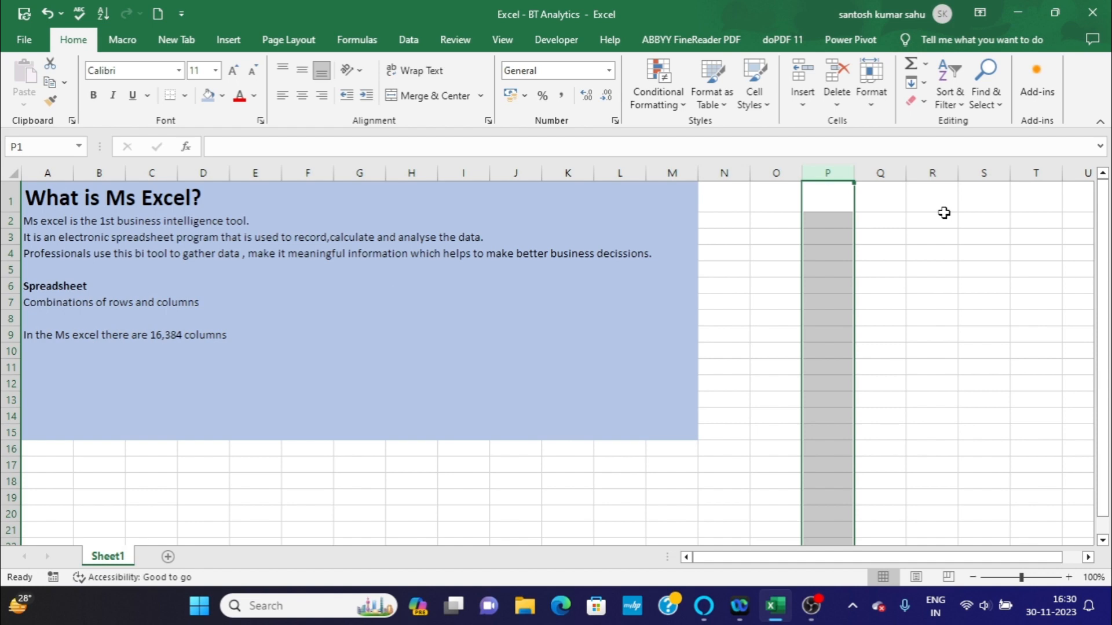
Move along row 1 to column U and back to column A to examine the sheet's columns.
{"action": "key", "text": "Right"}
{"action": "key", "text": "Right"}
{"action": "key", "text": "Right"}
{"action": "key", "text": "Right"}
{"action": "key", "text": "Right"}
{"action": "key", "text": "Left"}
{"action": "key", "text": "Left"}
{"action": "key", "text": "Left"}
{"action": "key", "text": "Left"}
{"action": "key", "text": "Left"}
{"action": "key", "text": "Left"}
{"action": "key", "text": "Left"}
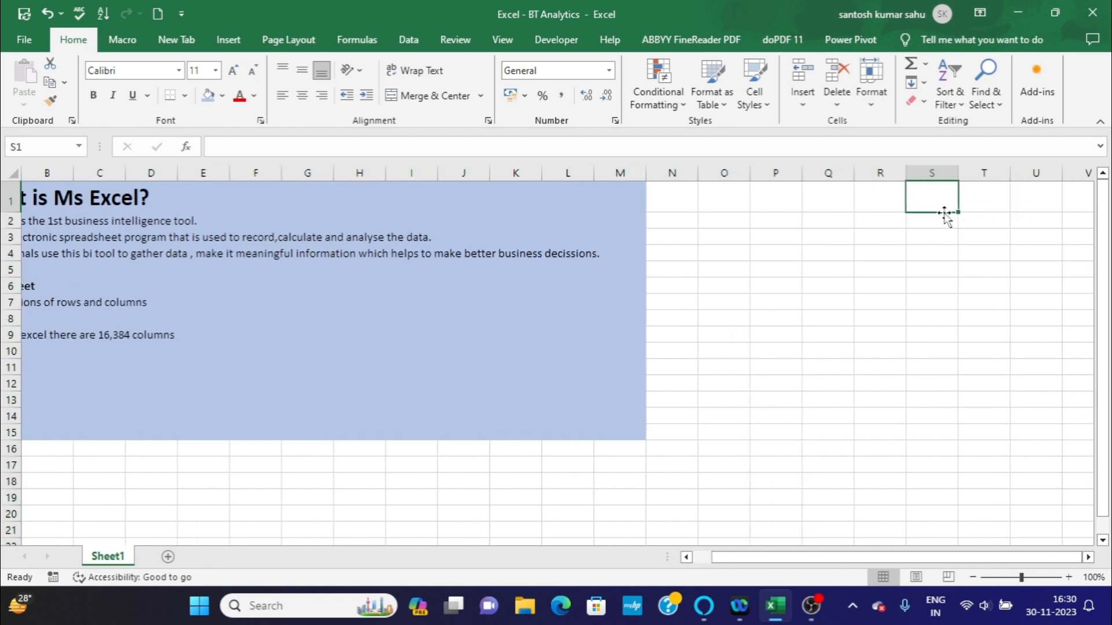
{"action": "key", "text": "Left"}
{"action": "key", "text": "Left"}
{"action": "key", "text": "Left"}
{"action": "key", "text": "Left"}
{"action": "key", "text": "Left"}
{"action": "key", "text": "Left"}
{"action": "key", "text": "Left"}
{"action": "key", "text": "Left"}
{"action": "key", "text": "Left"}
{"action": "key", "text": "Left"}
{"action": "key", "text": "Left"}
{"action": "key", "text": "Left"}
{"action": "key", "text": "Left"}
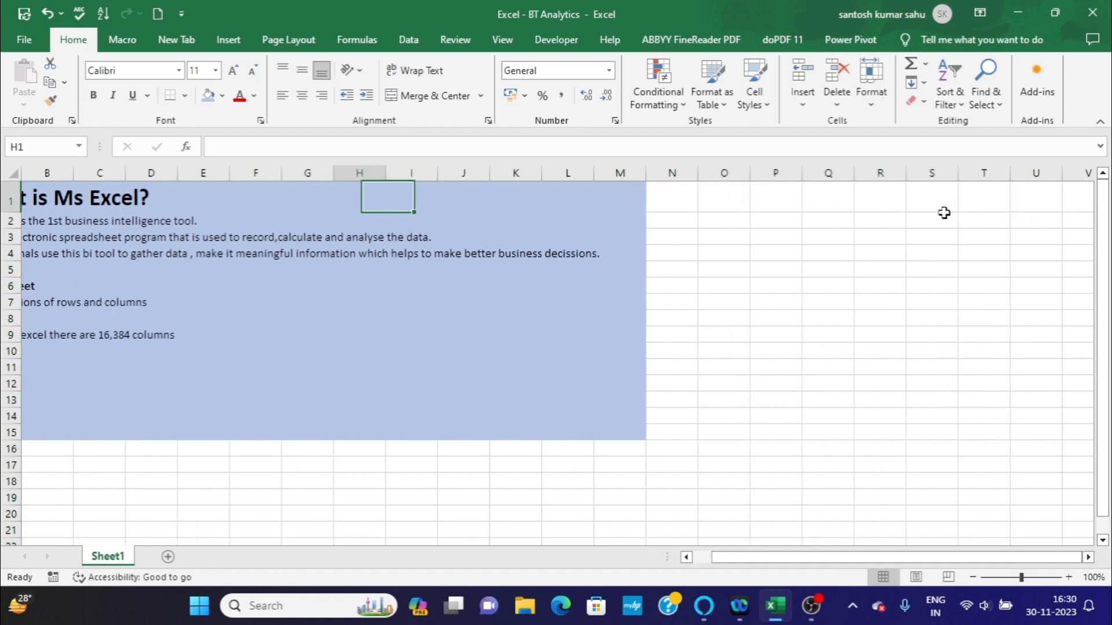
Enter "10,48,576 rows" in cell C10, beneath the number of columns.
{"action": "key", "text": "Down"}
{"action": "key", "text": "Down"}
{"action": "key", "text": "Down"}
{"action": "key", "text": "Down"}
{"action": "key", "text": "Down"}
{"action": "key", "text": "Down"}
{"action": "key", "text": "Down"}
{"action": "key", "text": "Down"}
{"action": "key", "text": "Down"}
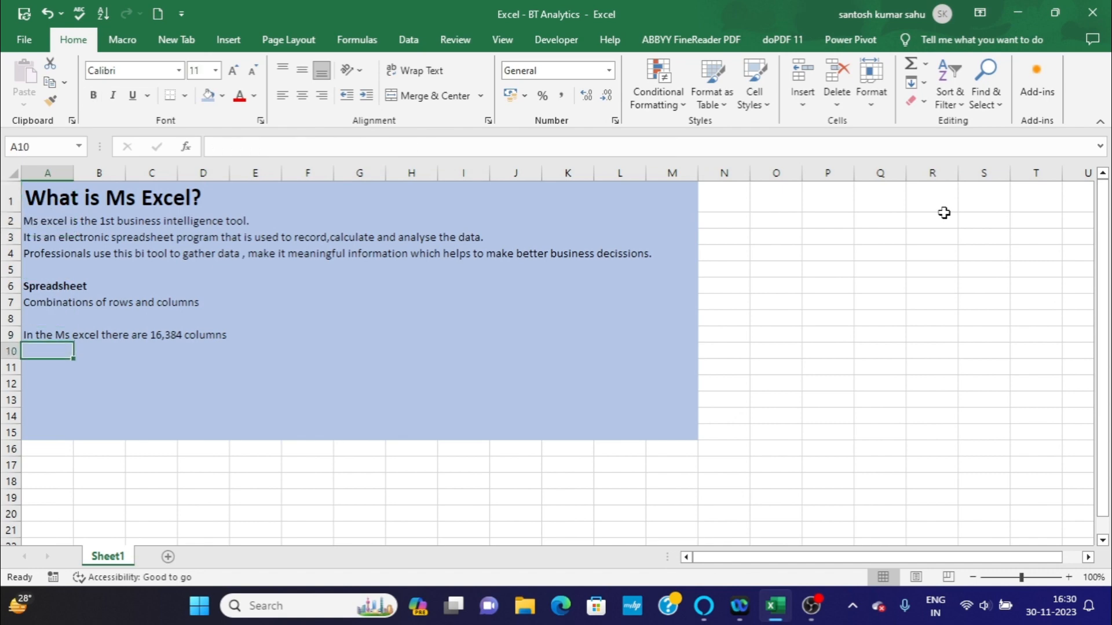
{"action": "left_click", "coordinate": [172, 350]}
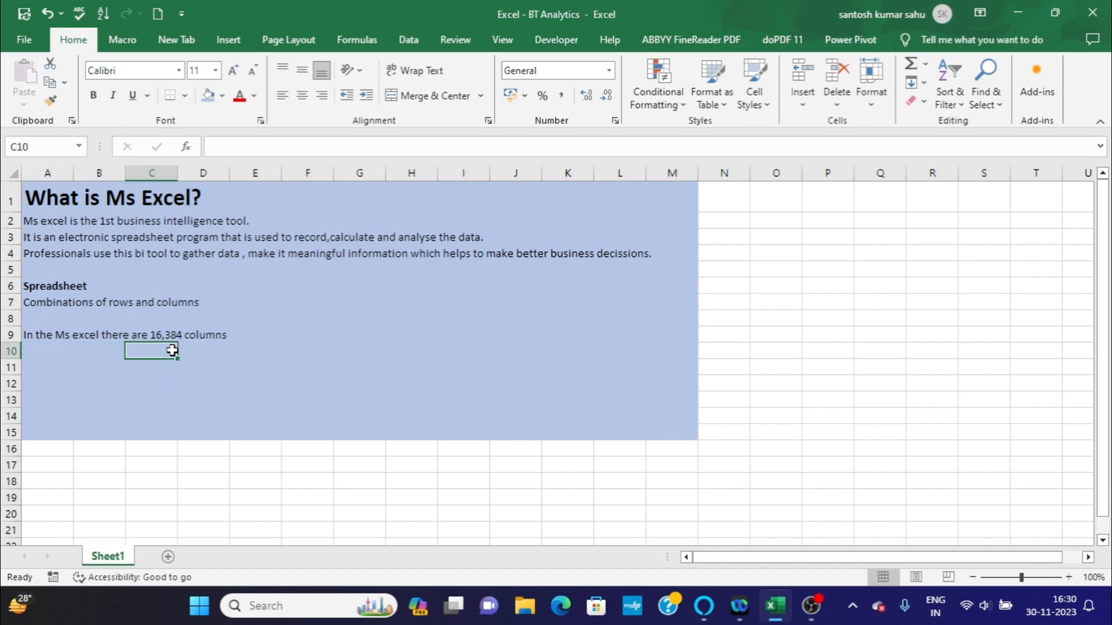
{"action": "type", "text": "10"}
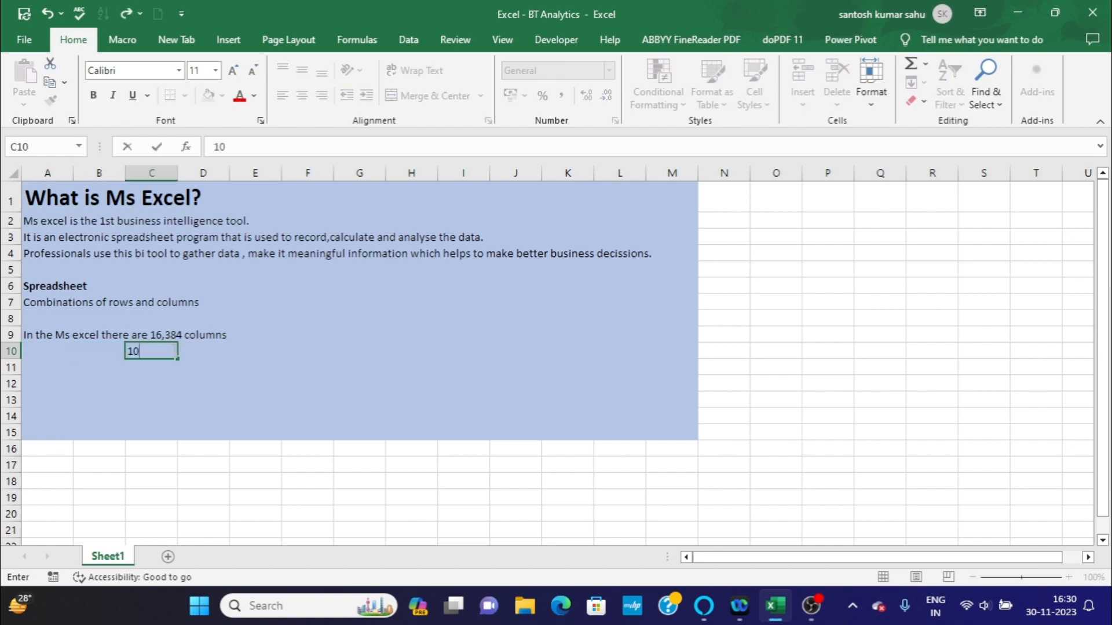
{"action": "type", "text": ",48,576 rows"}
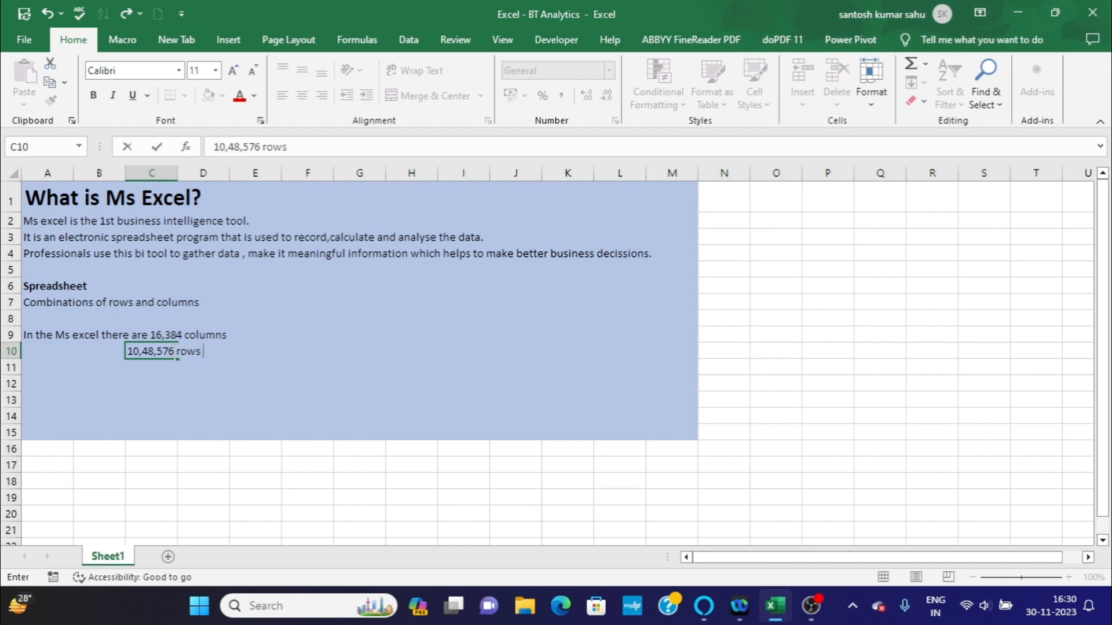
{"action": "left_click", "coordinate": [231, 353]}
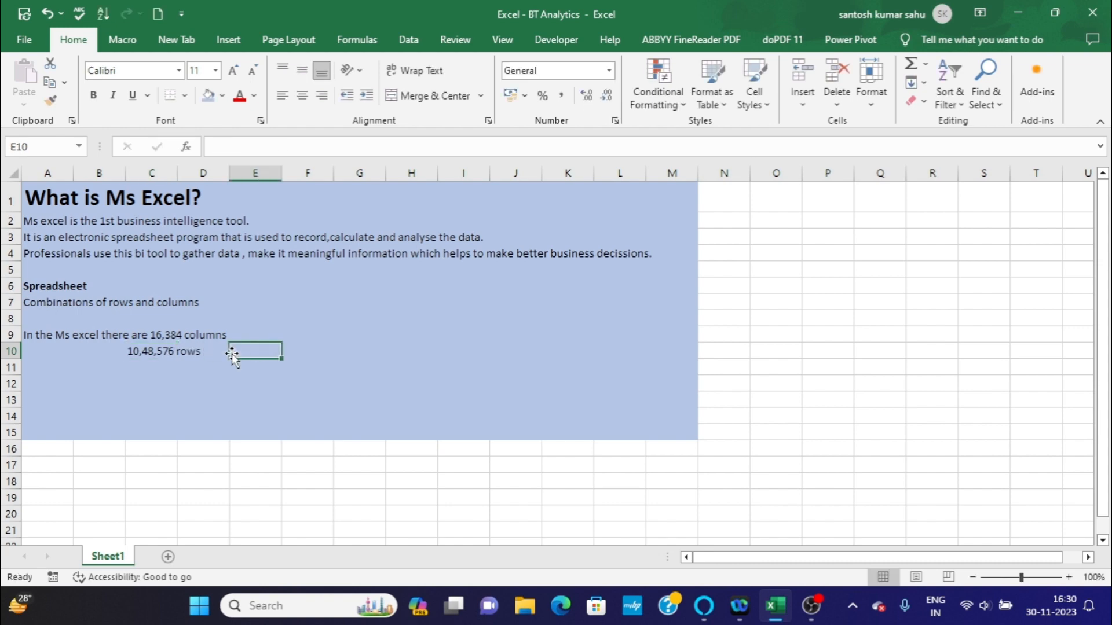
{"action": "key", "text": "Down"}
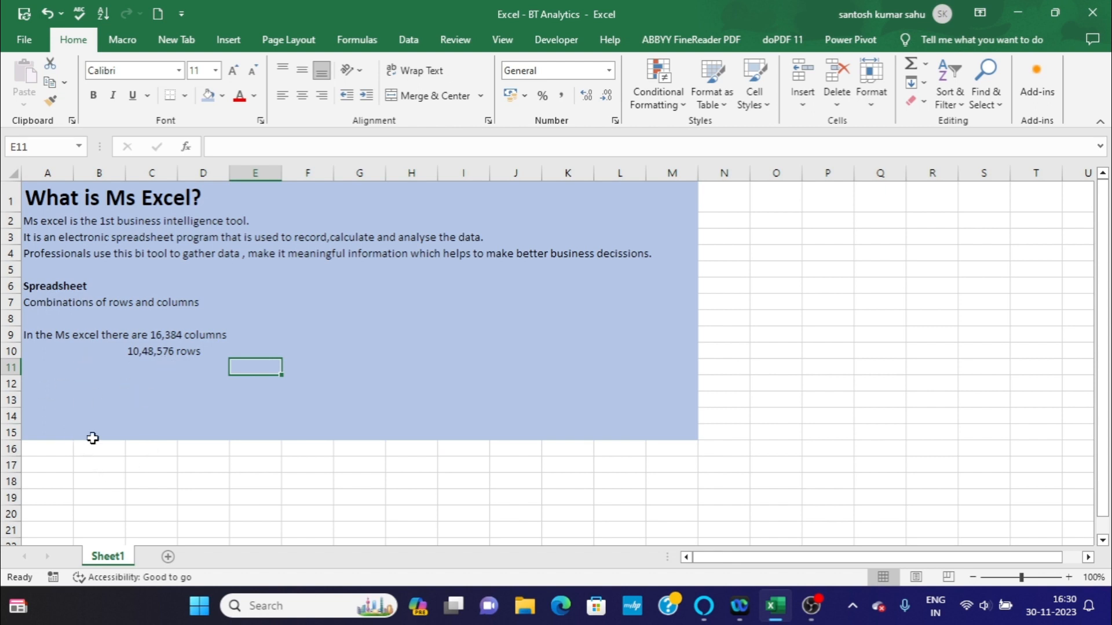
{"action": "left_click", "coordinate": [354, 388]}
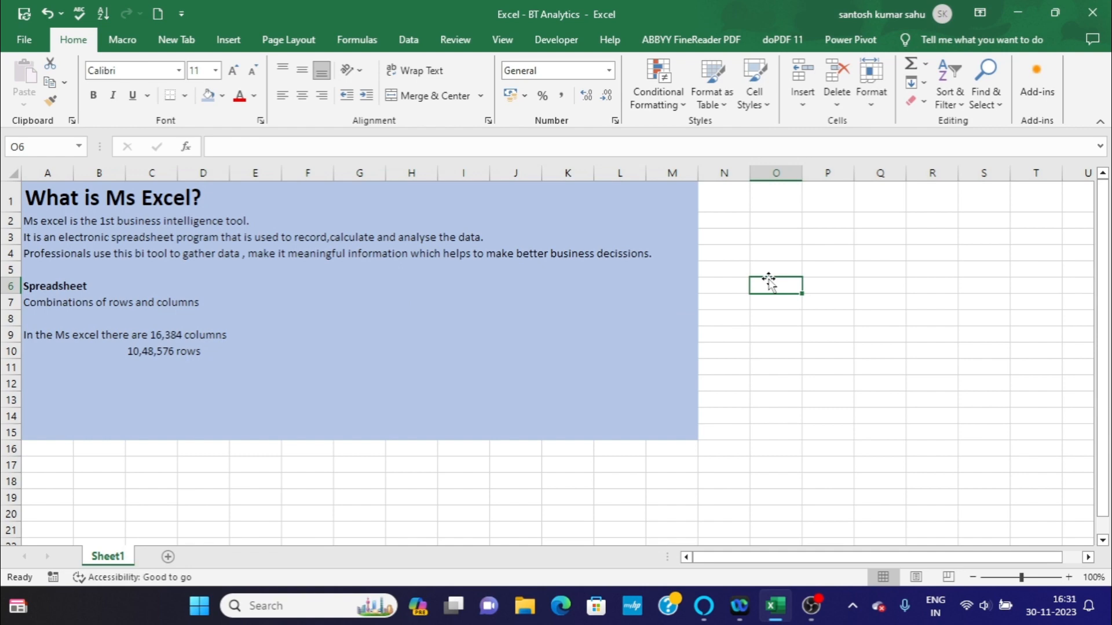
Enter the numbers 1 to 6 down cells O6 to O11, outside the shaded notes.
{"action": "type", "text": "1"}
{"action": "key", "text": "Return"}
{"action": "type", "text": "2"}
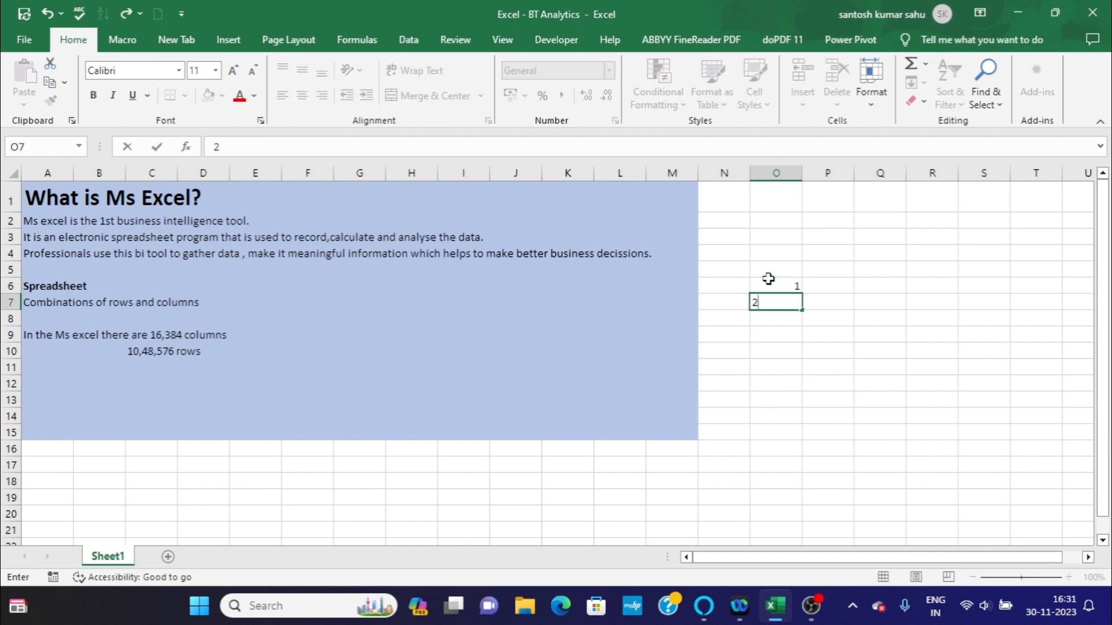
{"action": "key", "text": "Return"}
{"action": "type", "text": "3"}
{"action": "key", "text": "Return"}
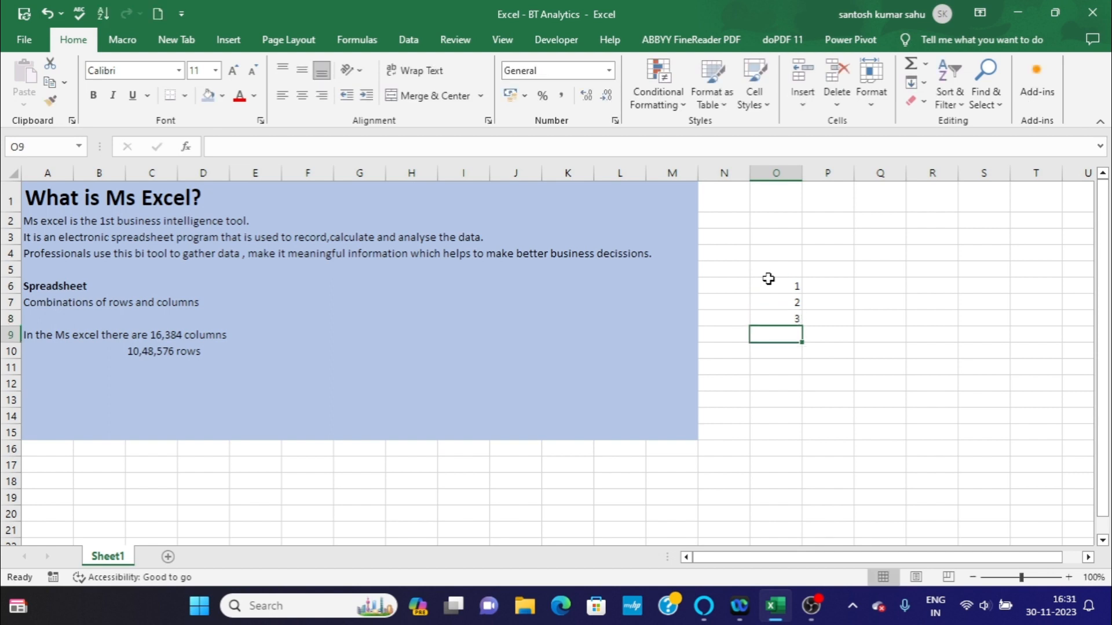
{"action": "type", "text": "4"}
{"action": "key", "text": "Return"}
{"action": "type", "text": "5"}
{"action": "key", "text": "Return"}
{"action": "type", "text": "6"}
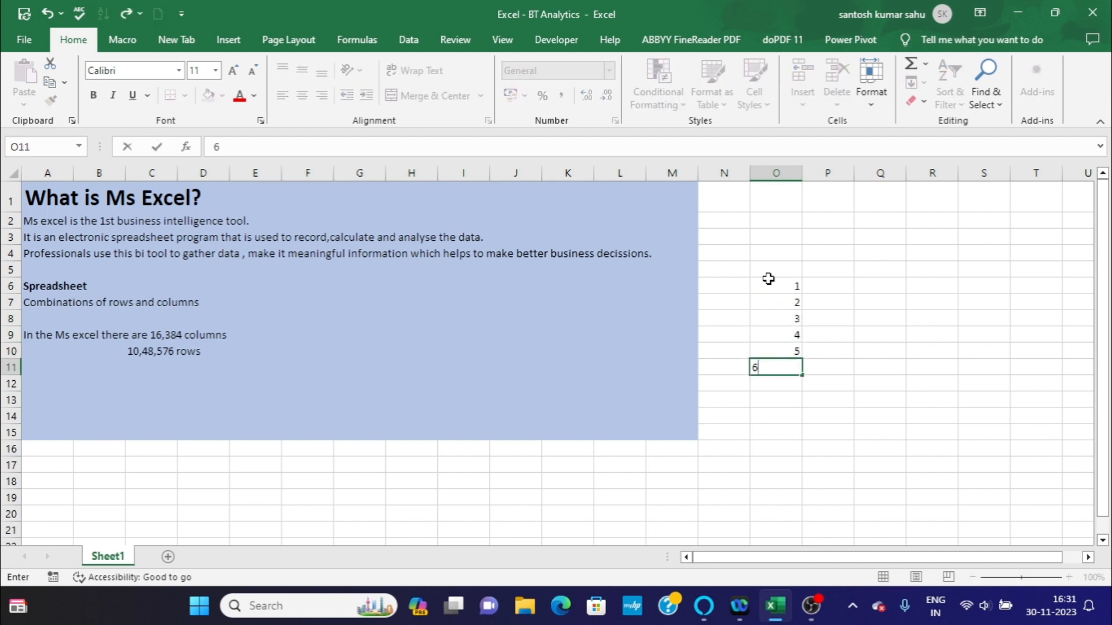
{"action": "key", "text": "Return"}
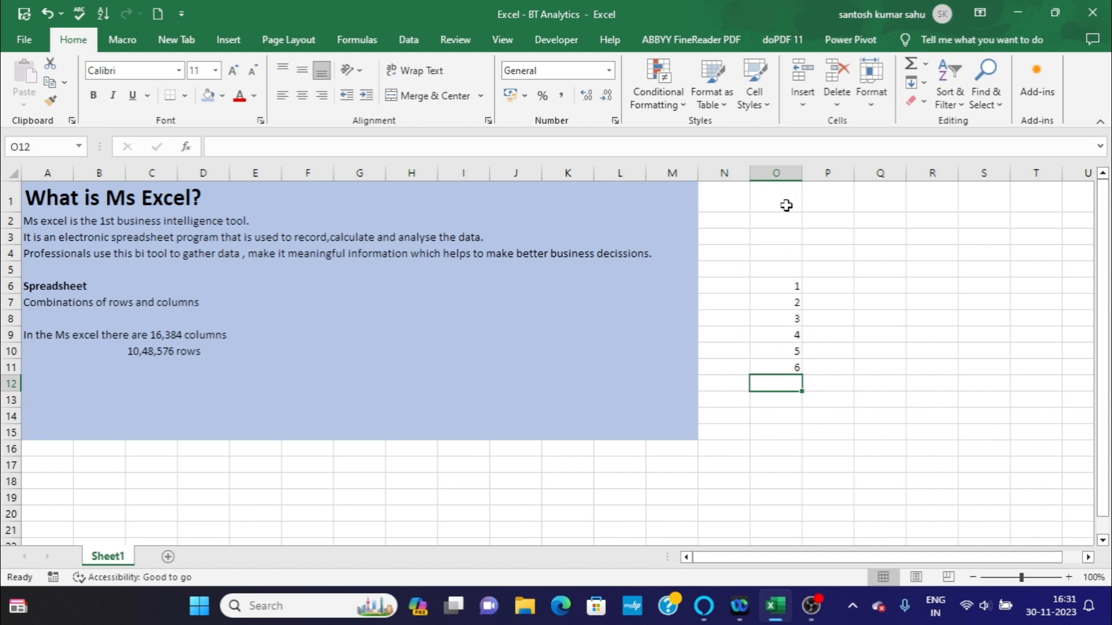
Enter the heading "Undo & Redo" in cell O2, above the list of numbers.
{"action": "left_click", "coordinate": [769, 222]}
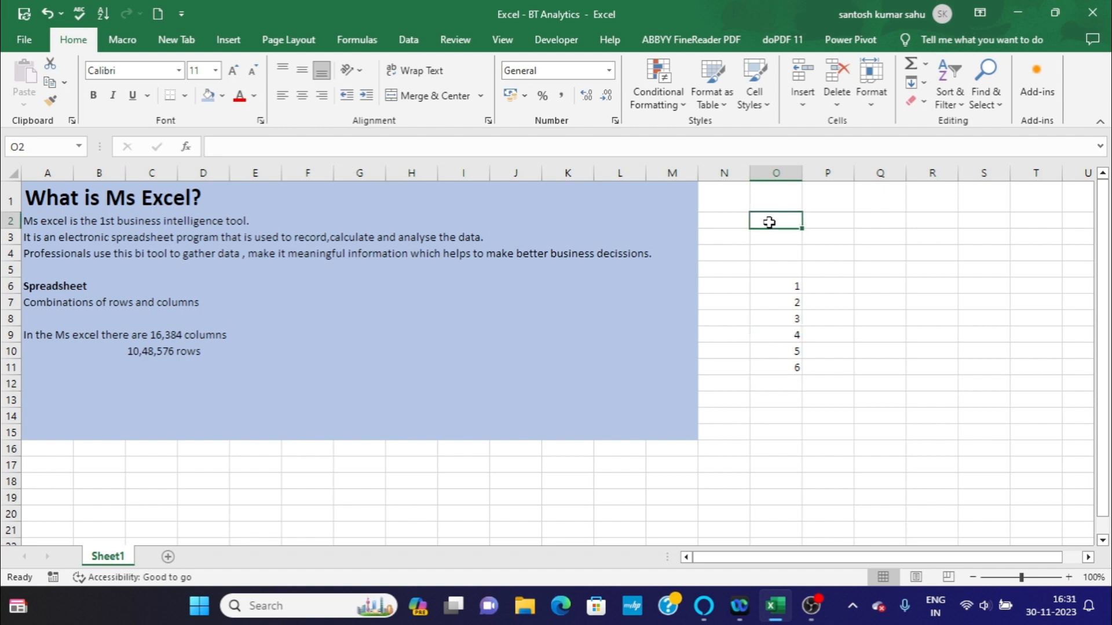
{"action": "type", "text": "Undo"}
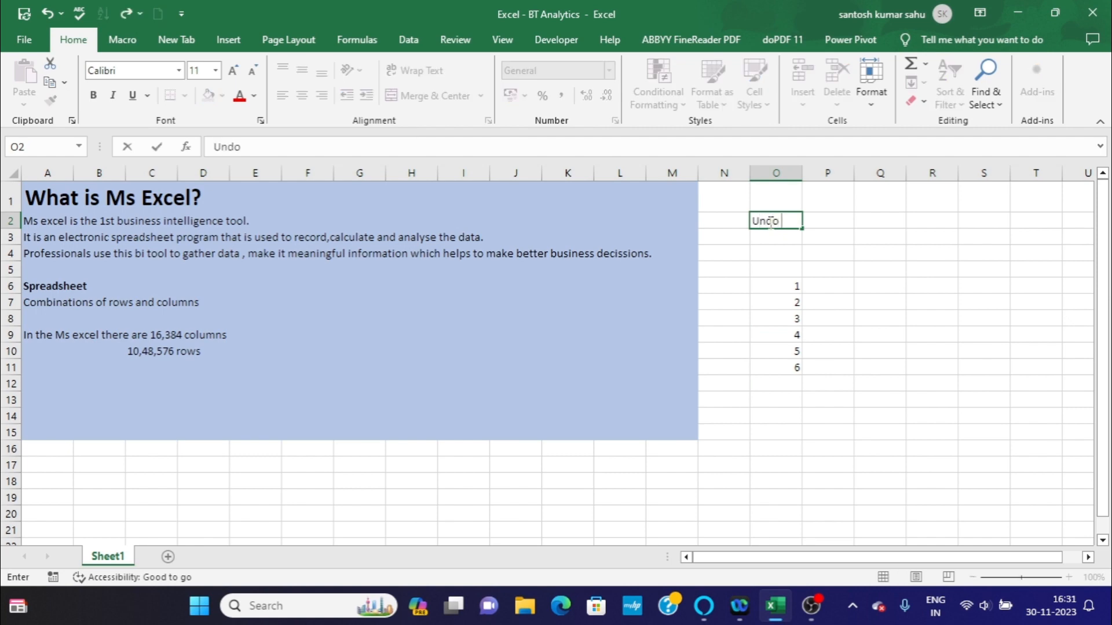
{"action": "type", "text": " & Redo"}
Go through the list of numbers cell by cell from O6 to O11.
{"action": "left_click", "coordinate": [785, 288]}
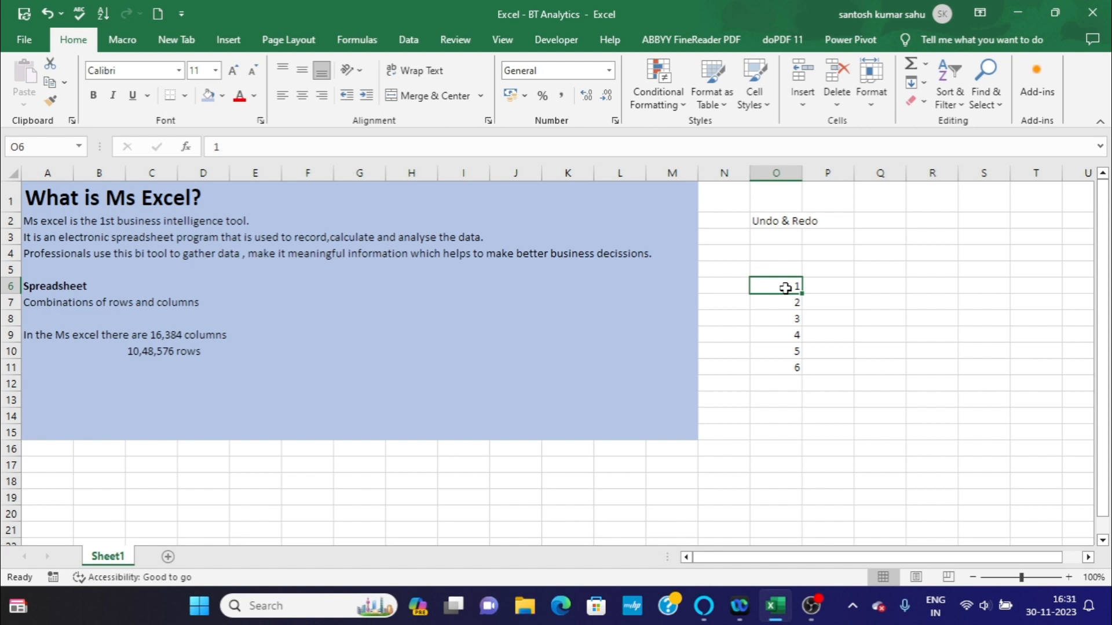
{"action": "key", "text": "Down"}
{"action": "key", "text": "Down"}
{"action": "key", "text": "Down"}
{"action": "key", "text": "Down"}
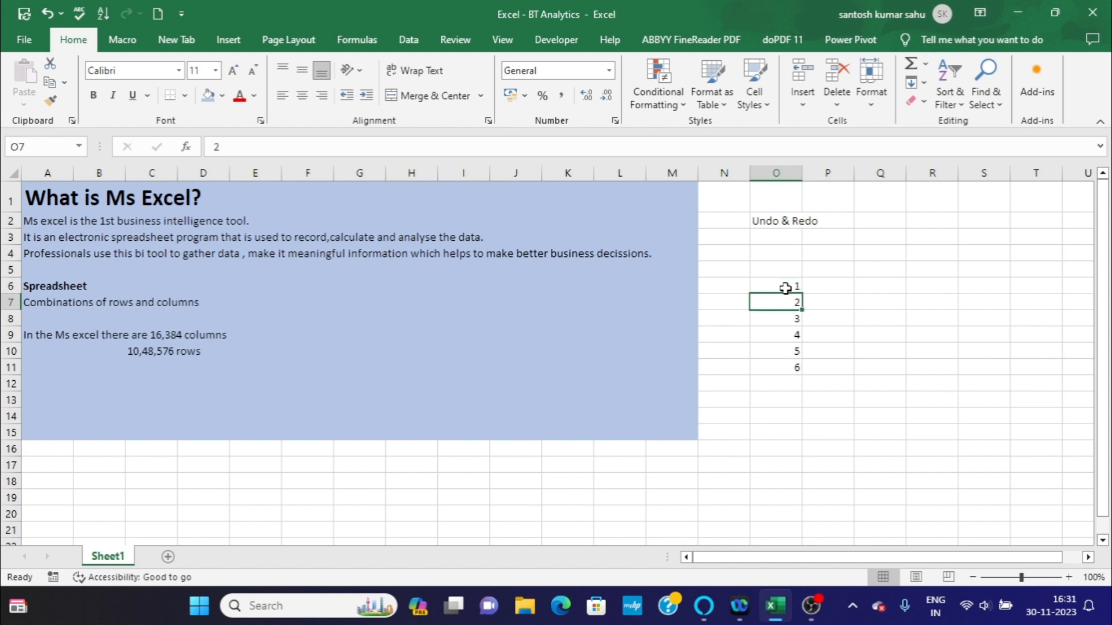
{"action": "key", "text": "Down"}
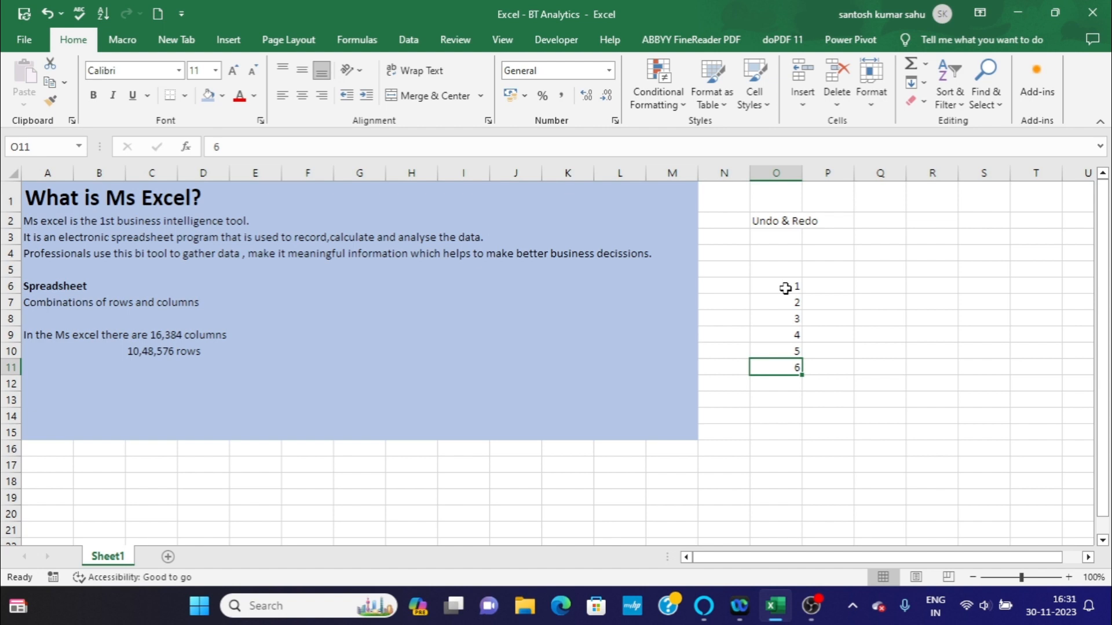
Undo the "Undo & Redo" heading and the entries 6, 5 and 4 in column O.
{"action": "left_click", "coordinate": [47, 14]}
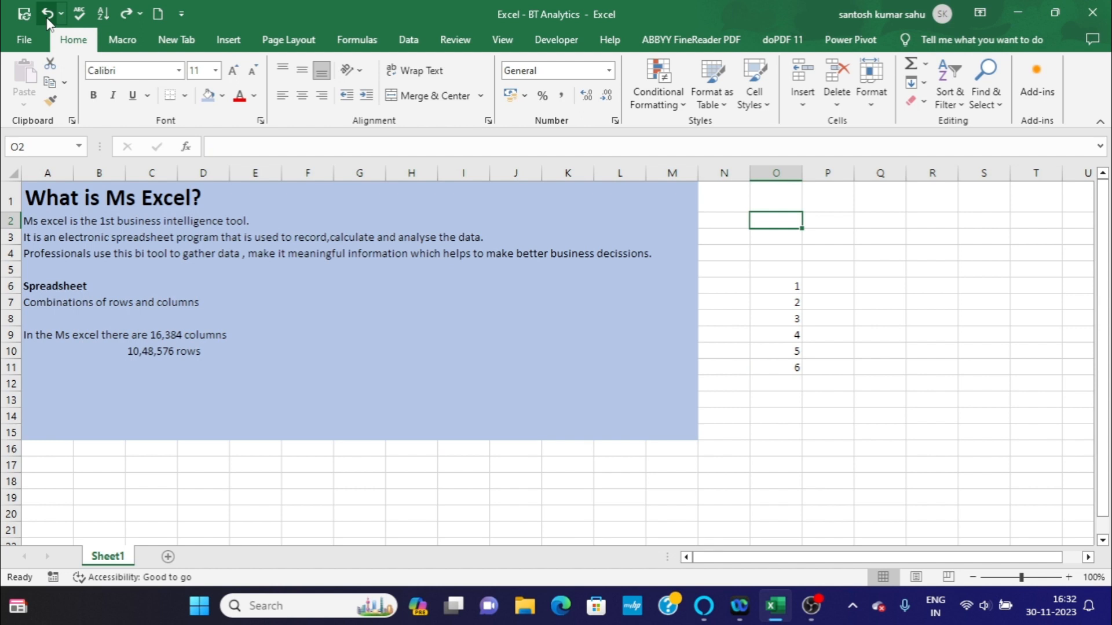
{"action": "left_click", "coordinate": [48, 14]}
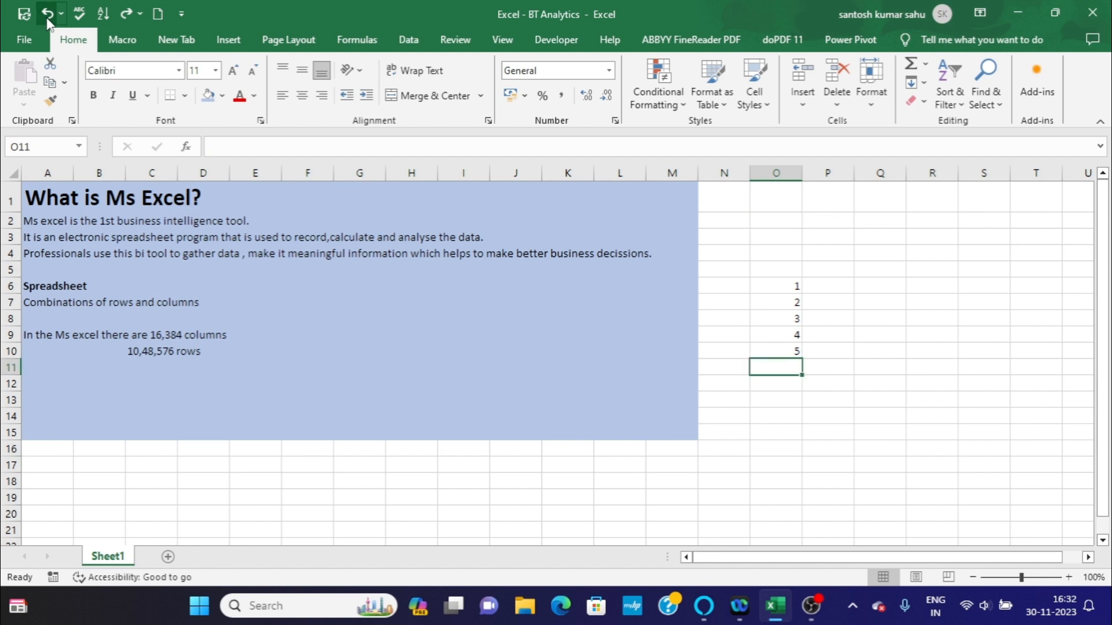
{"action": "left_click", "coordinate": [47, 15]}
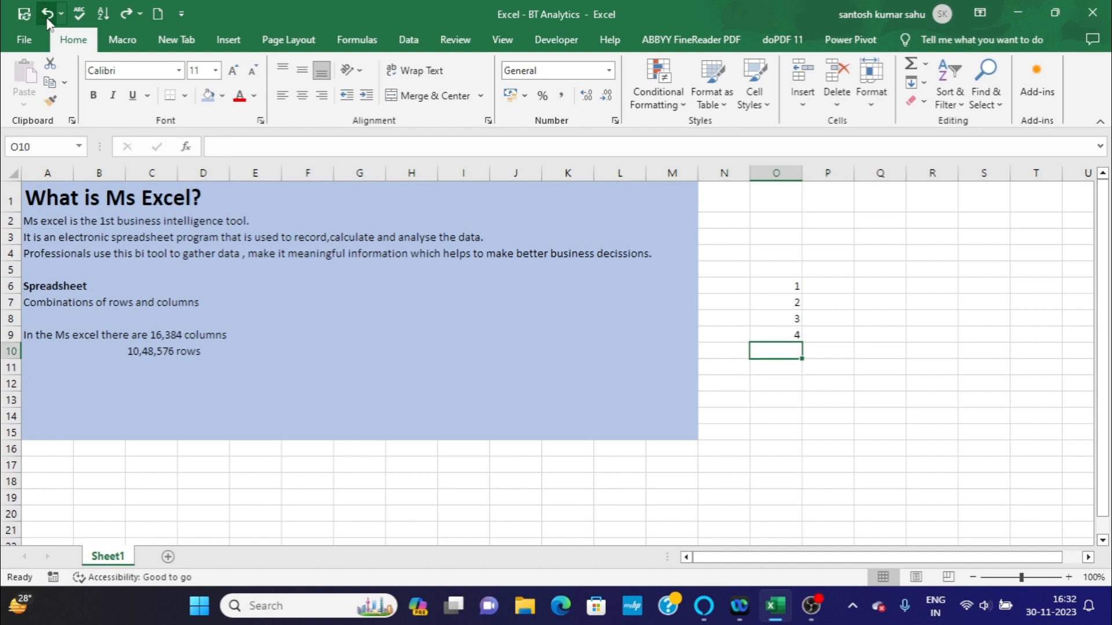
{"action": "left_click", "coordinate": [48, 15]}
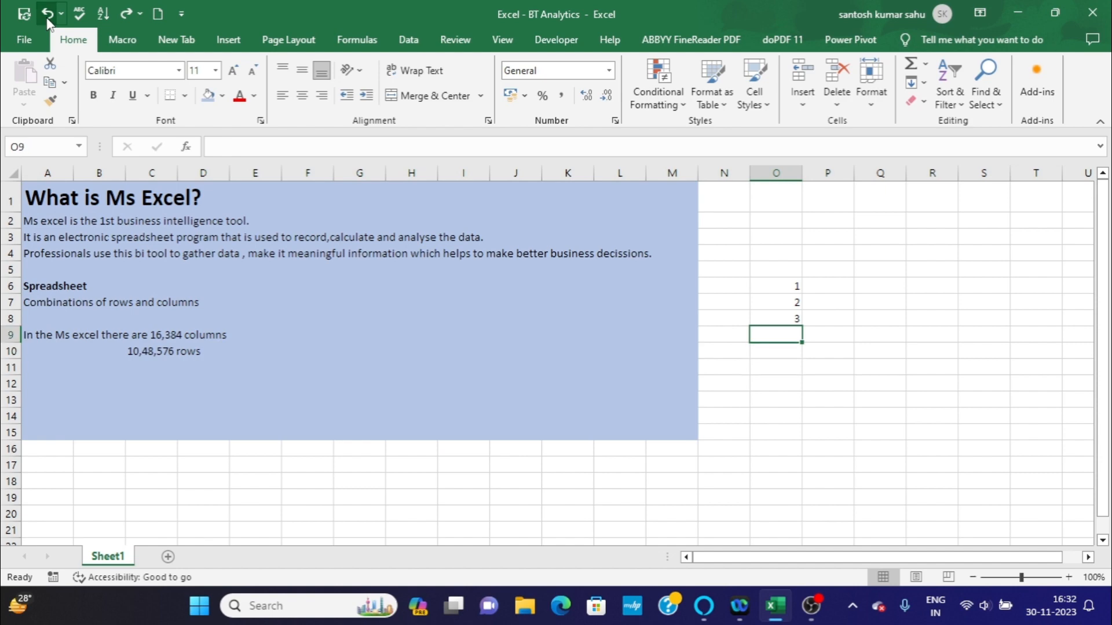
Redo the entries 4, 5 and 6 in column O and the "Undo & Redo" heading.
{"action": "left_click", "coordinate": [126, 13]}
{"action": "left_click", "coordinate": [126, 17]}
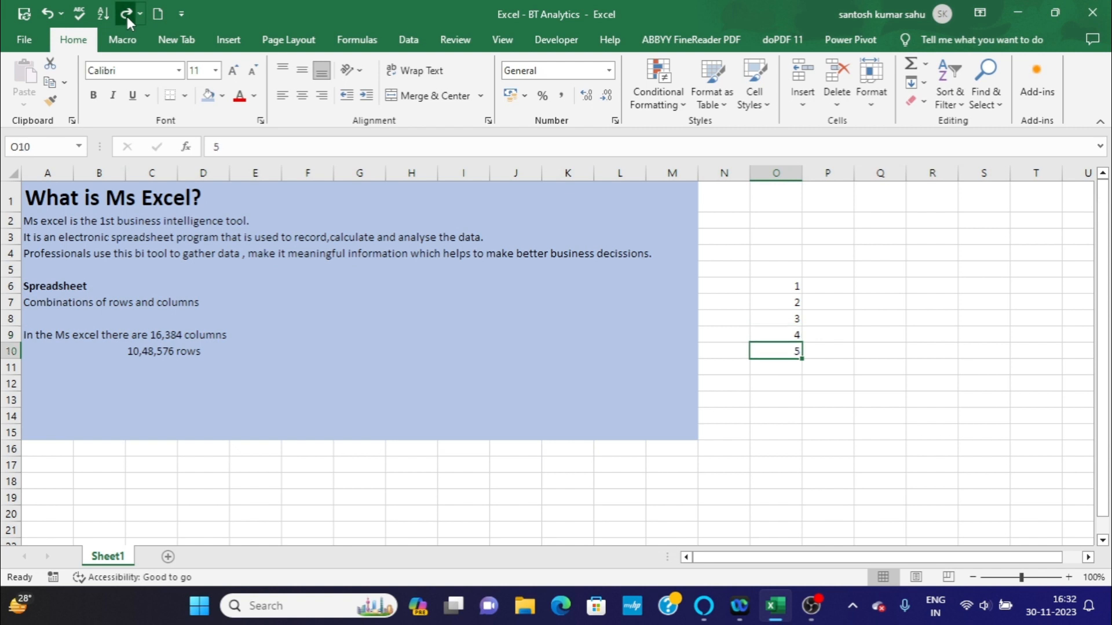
{"action": "left_click", "coordinate": [126, 17]}
{"action": "left_click", "coordinate": [127, 16]}
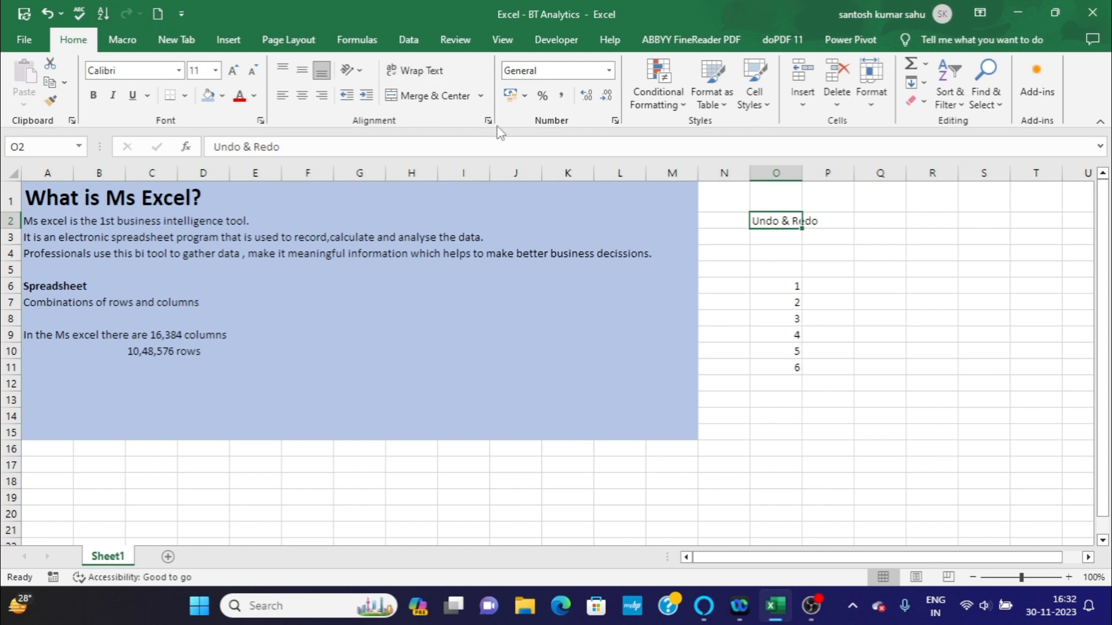
Undo the "Undo & Redo" heading in cell O2 and enter the note "cntl+z = Undo" in cell A12.
{"action": "left_click", "coordinate": [48, 14]}
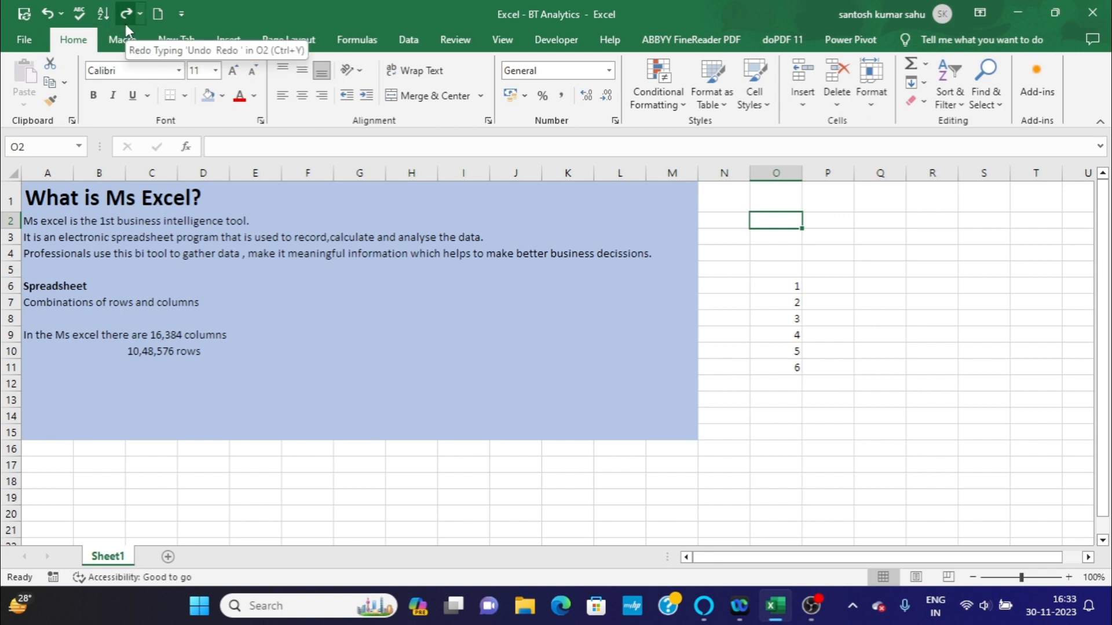
{"action": "left_click", "coordinate": [57, 382]}
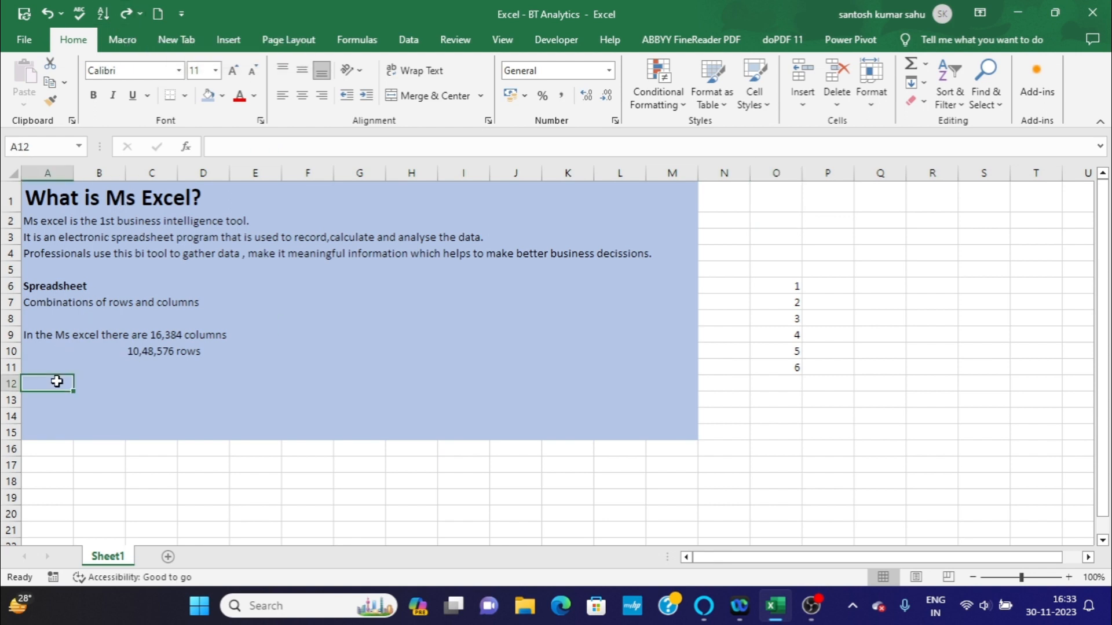
{"action": "type", "text": "cn"}
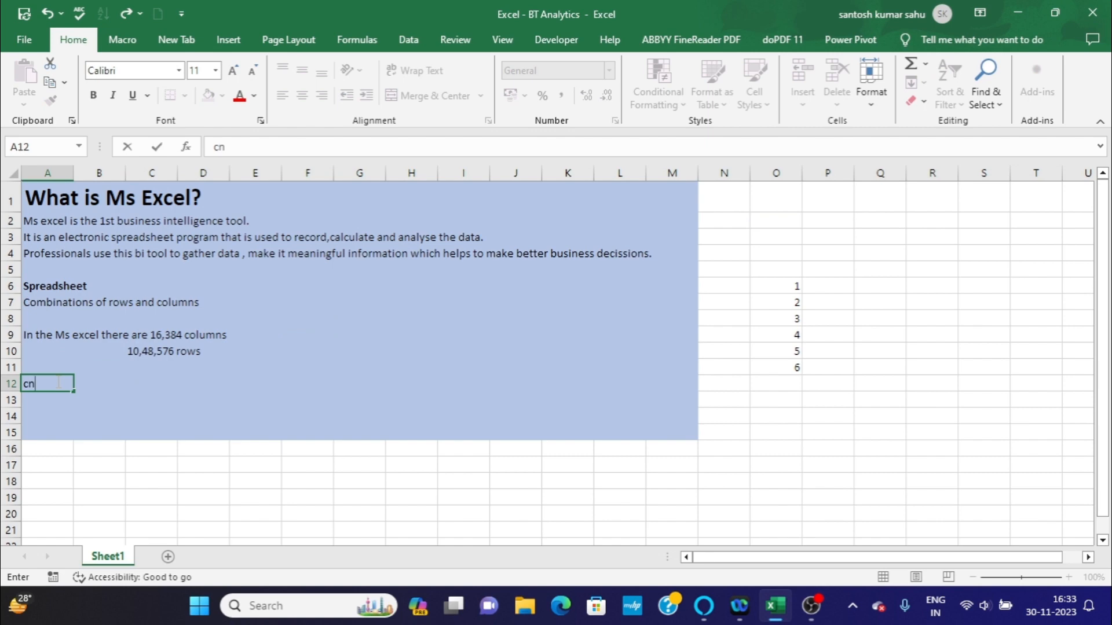
{"action": "type", "text": "tl+z = Undo"}
{"action": "key", "text": "Return"}
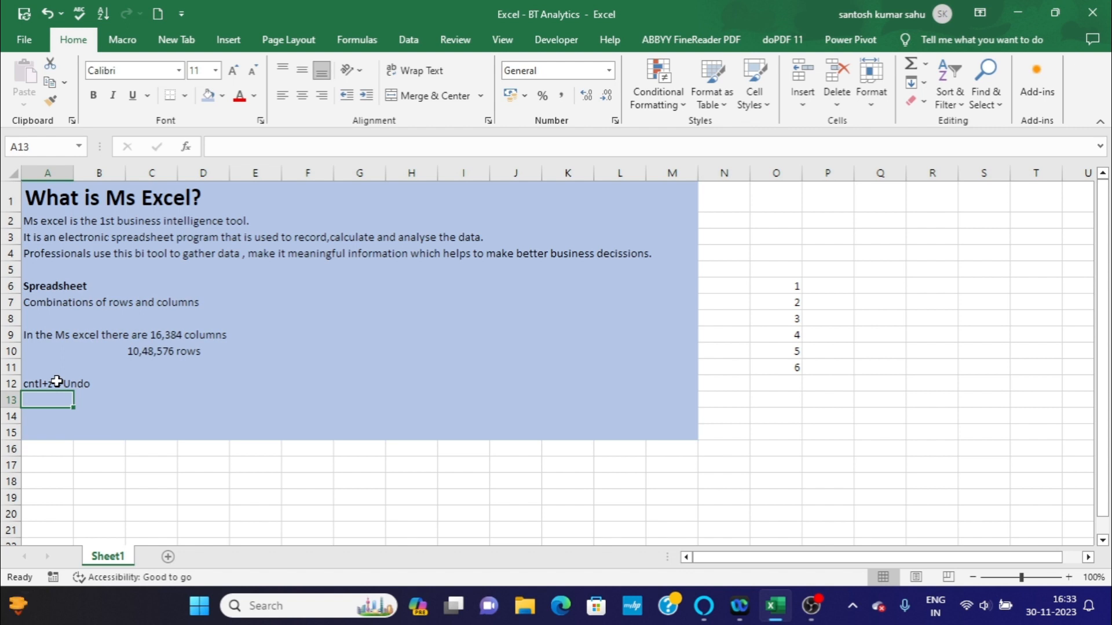
Enter the note "cntl+Y=Redo" in cell A13, below the Undo shortcut note.
{"action": "type", "text": "cntl+z = Undo"}
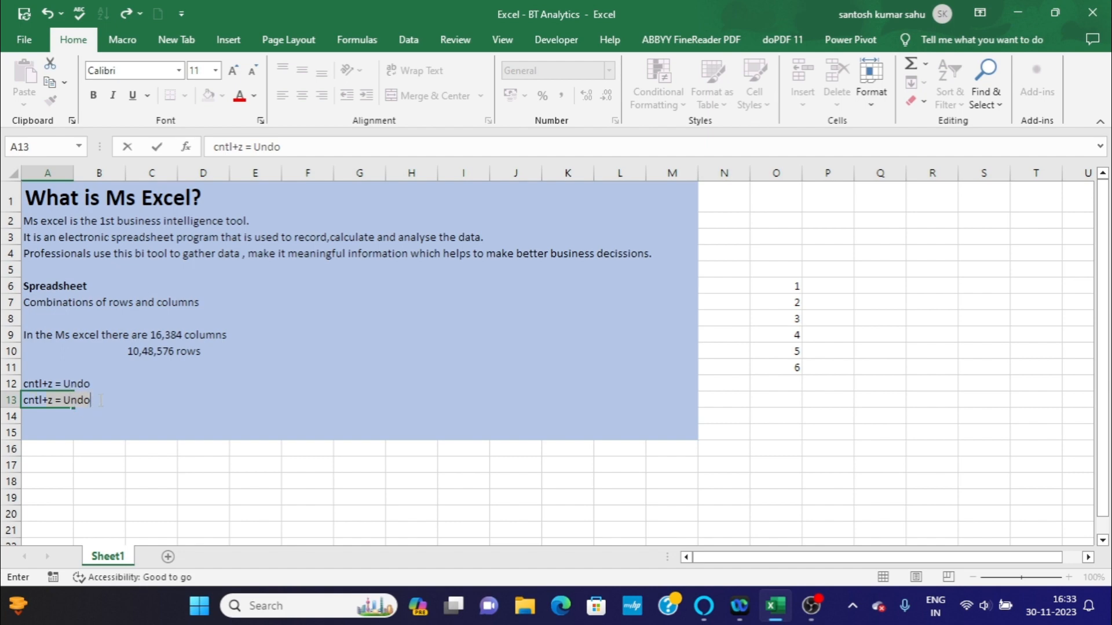
{"action": "key", "text": "BackSpace"}
{"action": "key", "text": "BackSpace"}
{"action": "key", "text": "BackSpace"}
{"action": "key", "text": "BackSpace"}
{"action": "key", "text": "BackSpace"}
{"action": "key", "text": "BackSpace"}
{"action": "key", "text": "BackSpace"}
{"action": "key", "text": "BackSpace"}
{"action": "type", "text": "Y=Redo"}
{"action": "left_click", "coordinate": [84, 415]}
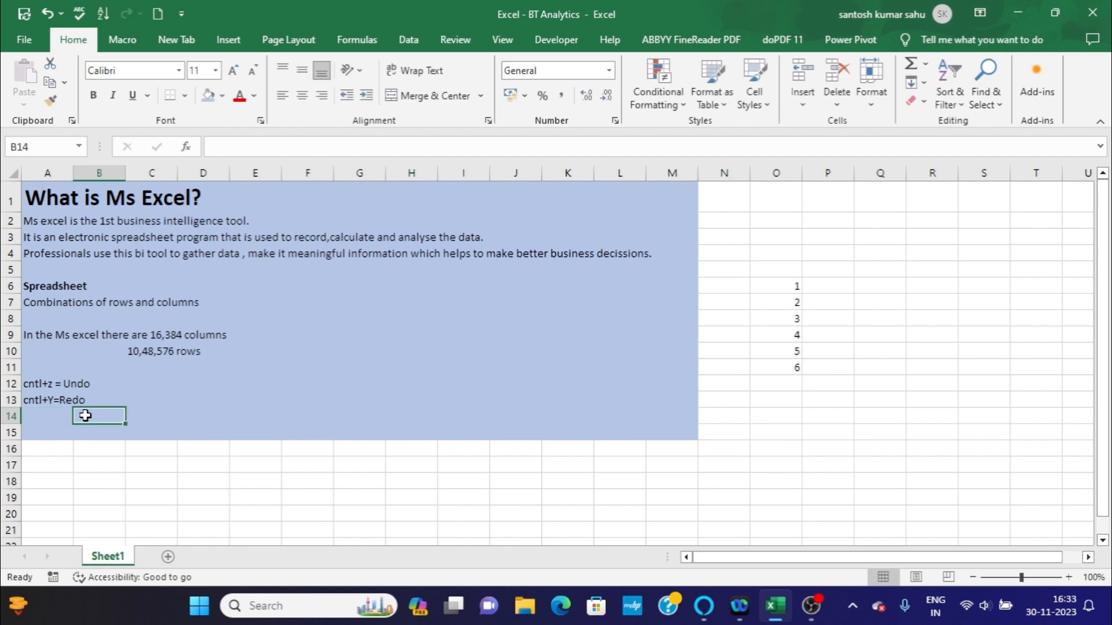
Undo the Redo shortcut note in cell A13 and redo it.
{"action": "left_click", "coordinate": [44, 12]}
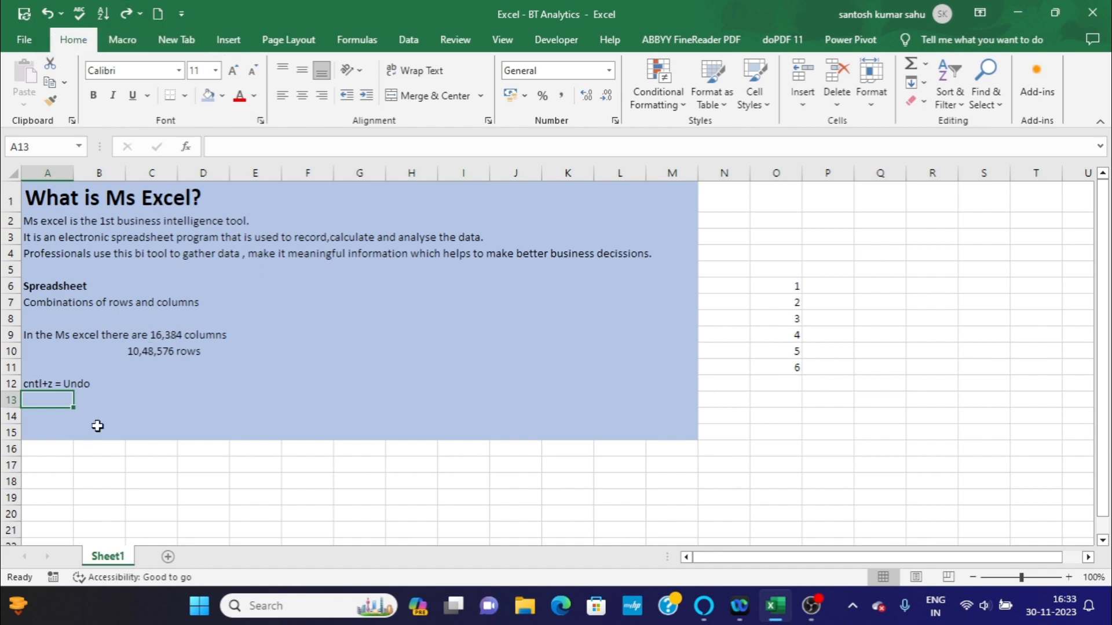
{"action": "left_click", "coordinate": [126, 14]}
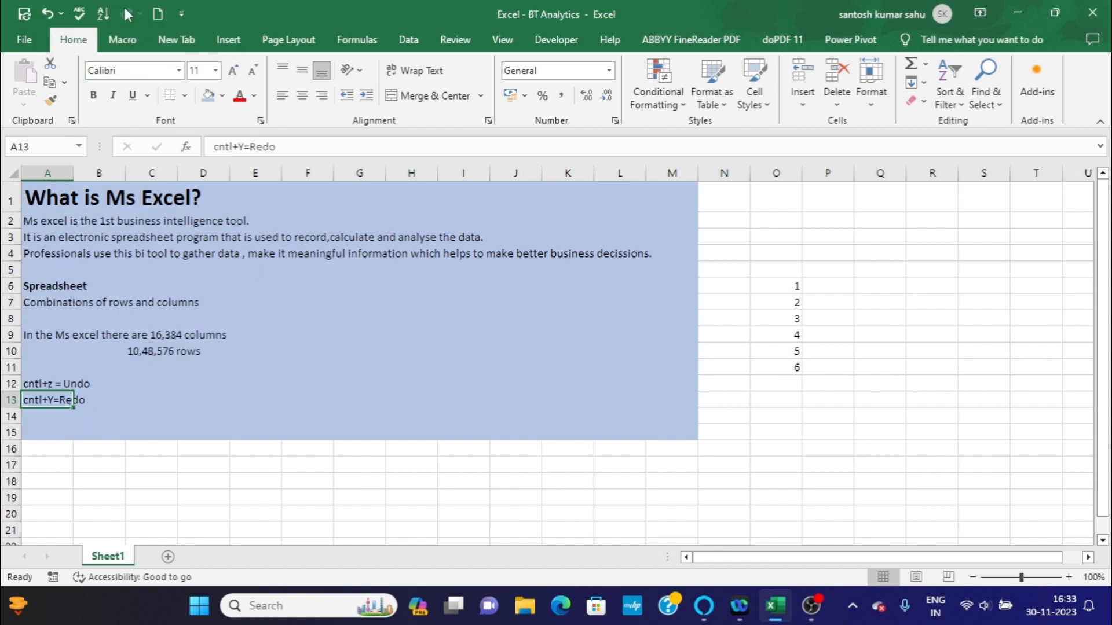
{"action": "left_click", "coordinate": [130, 401]}
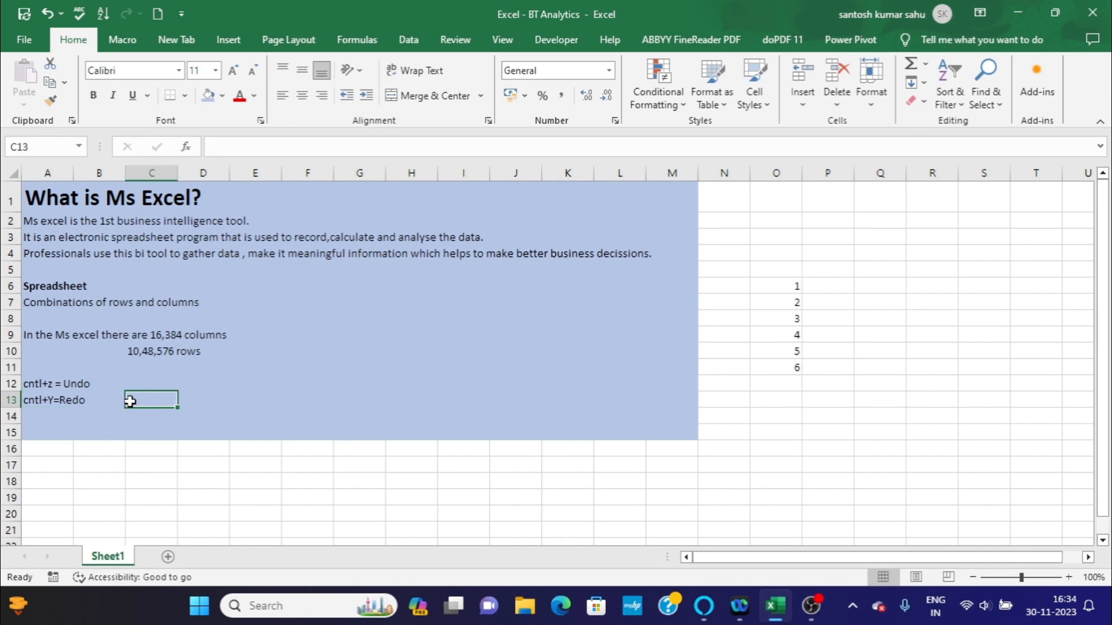